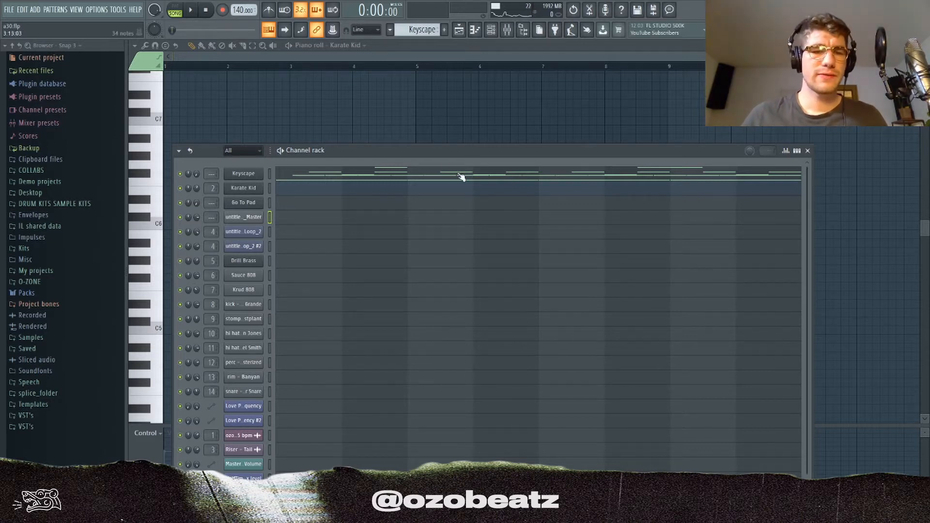
# Unmute playlist tracks 2 and 3 alongside track 5 and play the arrangement from bar 9
pyautogui.click(459, 30)
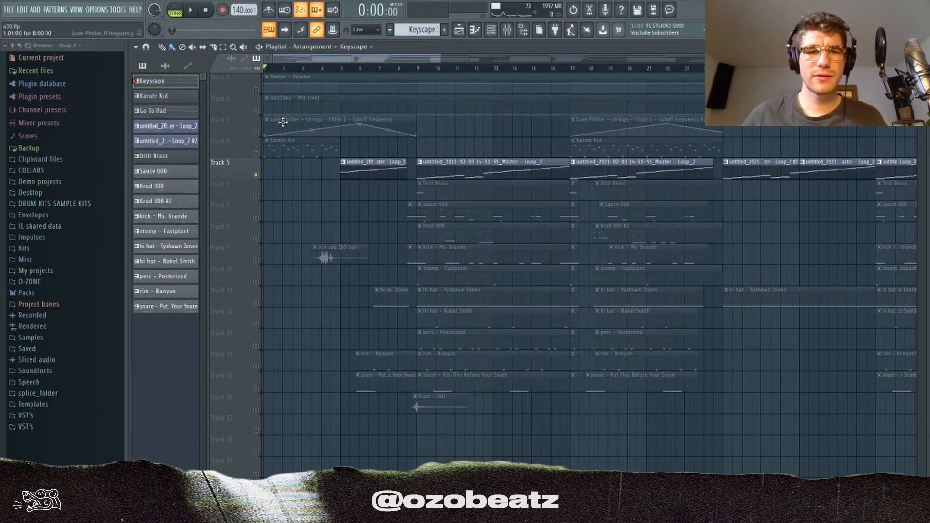
pyautogui.click(257, 133)
pyautogui.click(256, 111)
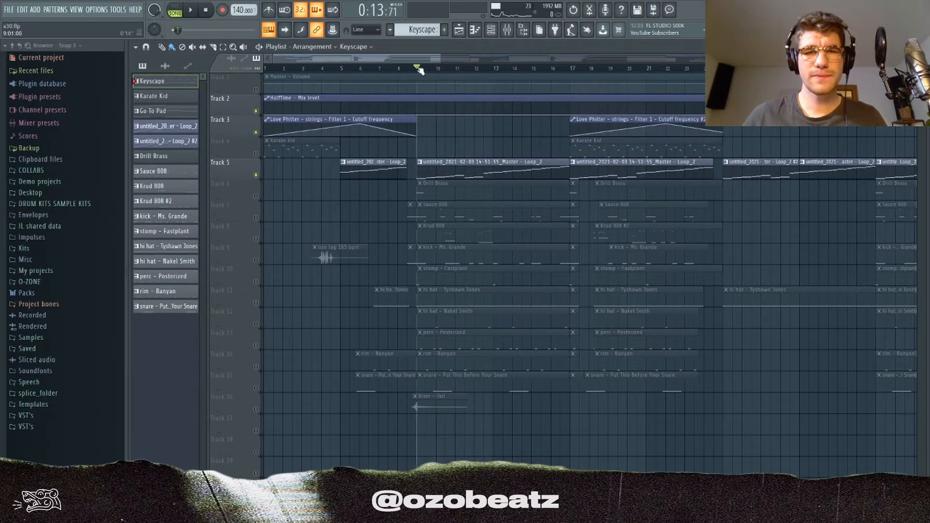
pyautogui.press('space')
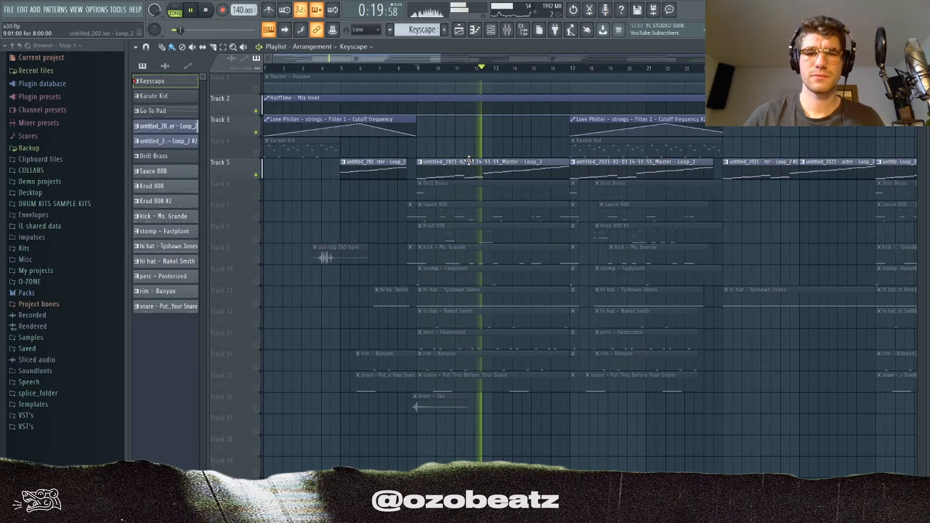
pyautogui.press('space')
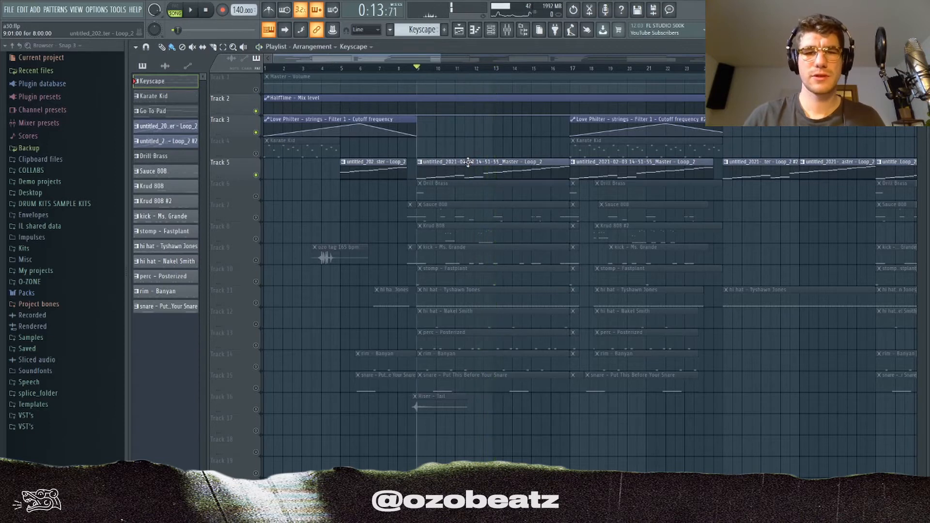
# View the sliced loop pattern's notes, and switch the active playlist track from track 5 to track 4
pyautogui.doubleClick(468, 161)
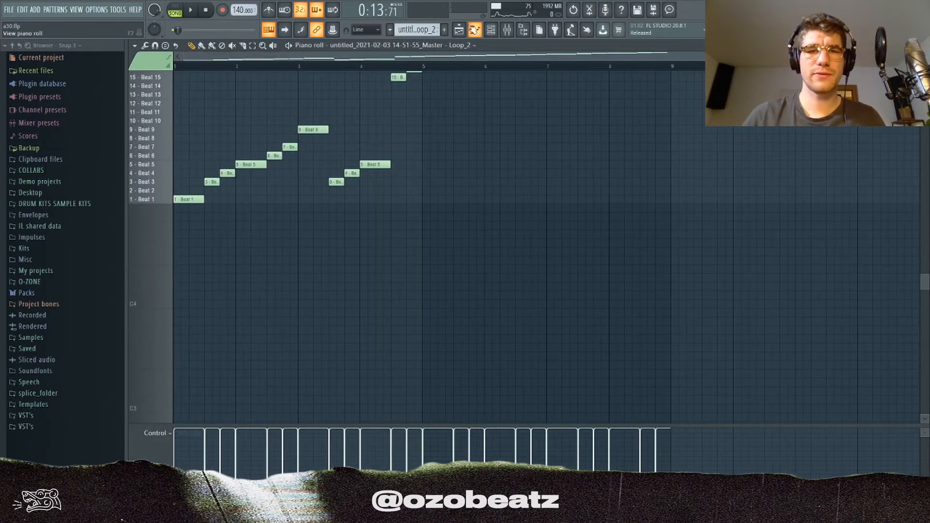
pyautogui.click(460, 30)
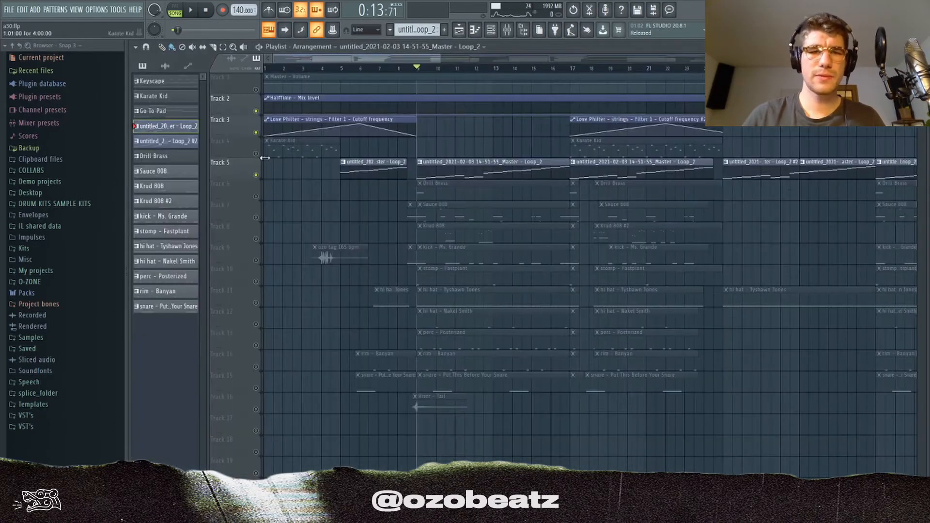
pyautogui.click(255, 175)
pyautogui.click(256, 154)
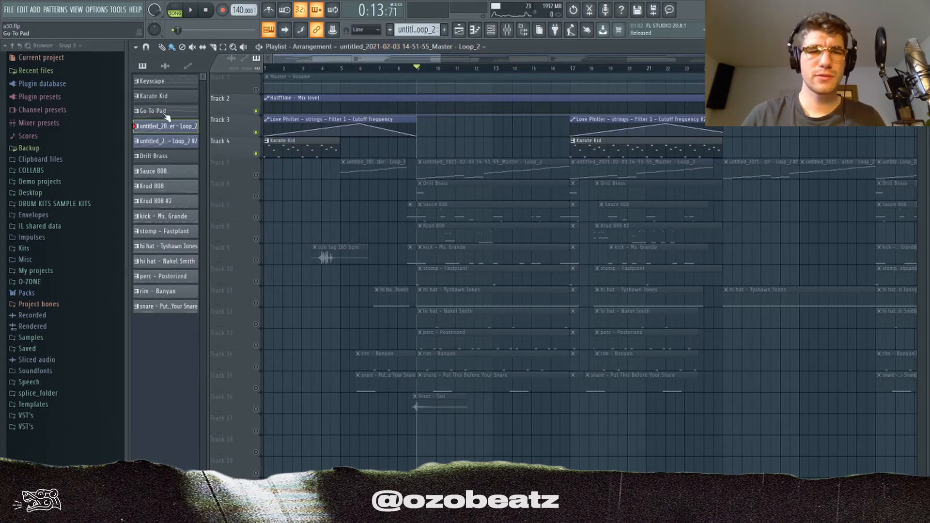
# Open the Keyscape pattern in the piano roll and examine its notes
pyautogui.doubleClick(168, 84)
pyautogui.scroll(-5, 413, 156)
pyautogui.scroll(1, 408, 156)
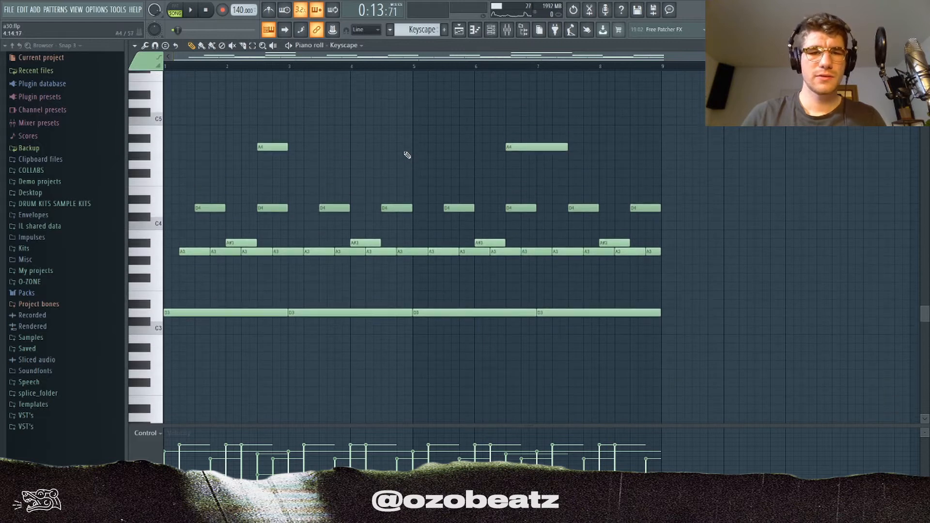
pyautogui.scroll(-2, 405, 153)
pyautogui.scroll(2, 317, 127)
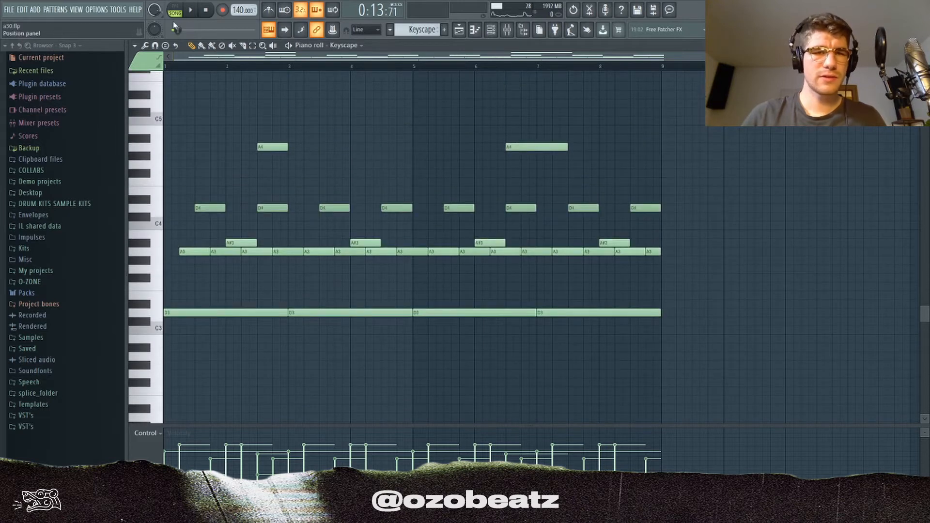
# Play the Keyscape pattern on its own in pattern mode while following its notes in the piano roll
pyautogui.click(491, 29)
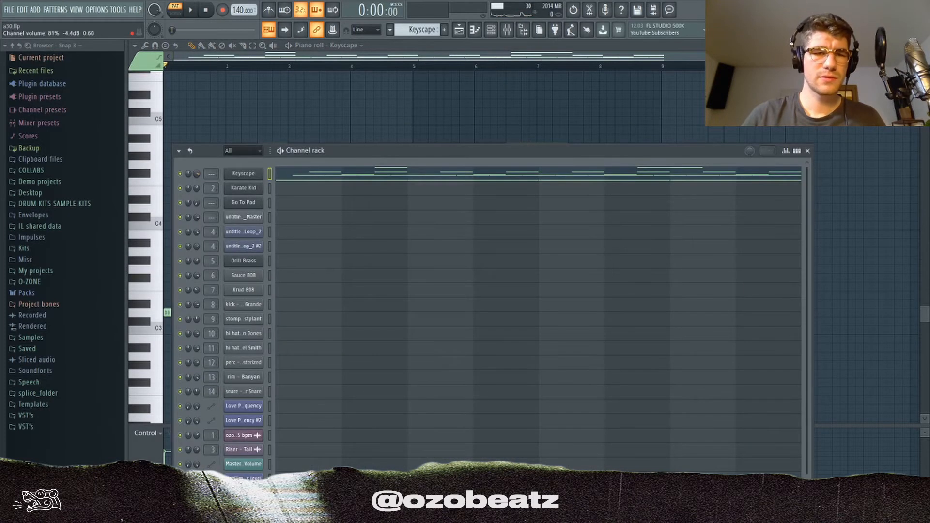
pyautogui.press('space')
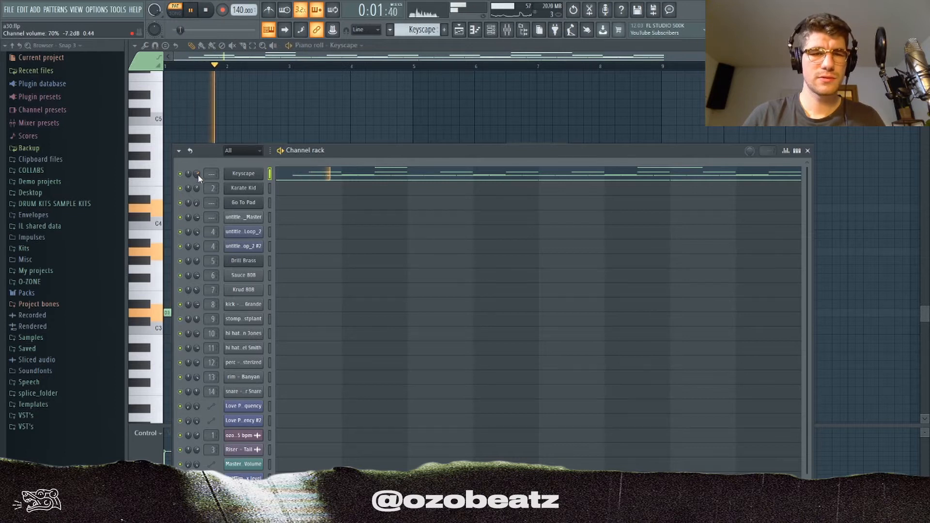
pyautogui.scroll(-5, 309, 98)
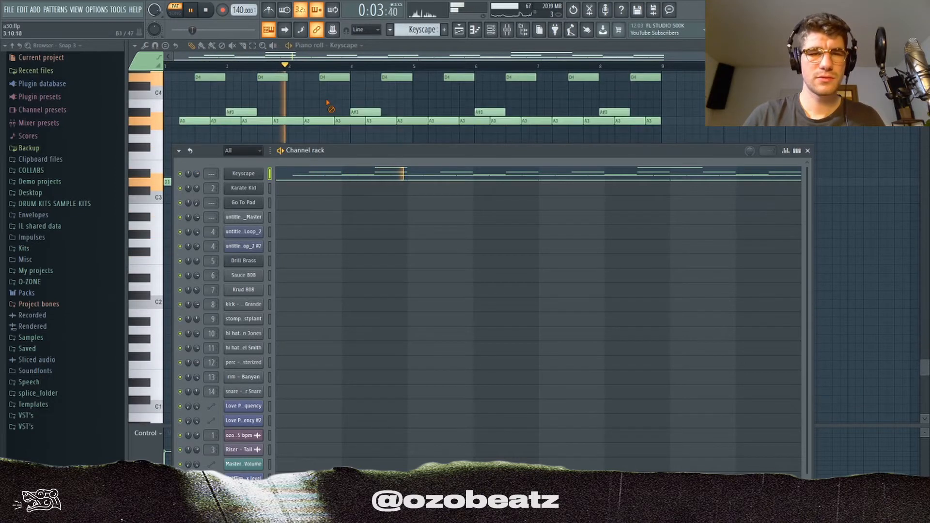
pyautogui.rightClick(328, 106)
pyautogui.scroll(2, 331, 110)
pyautogui.scroll(2, 348, 116)
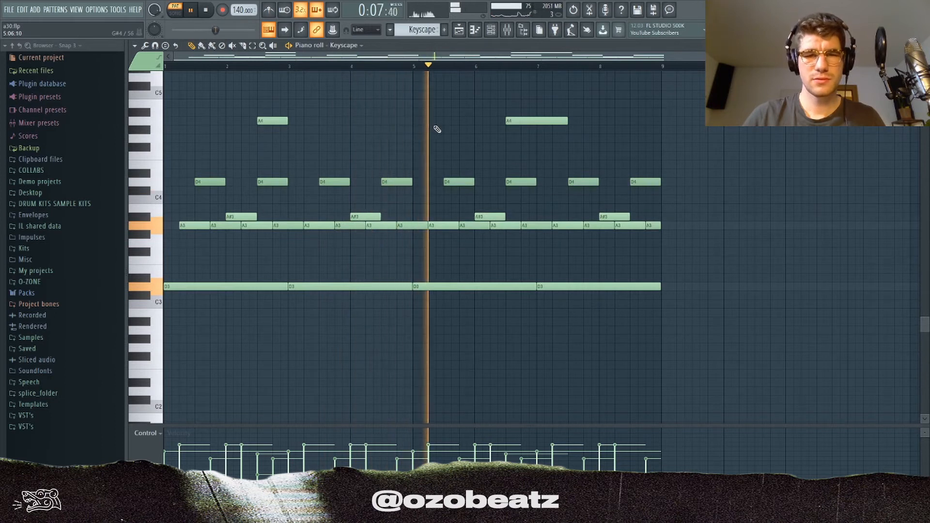
pyautogui.press('space')
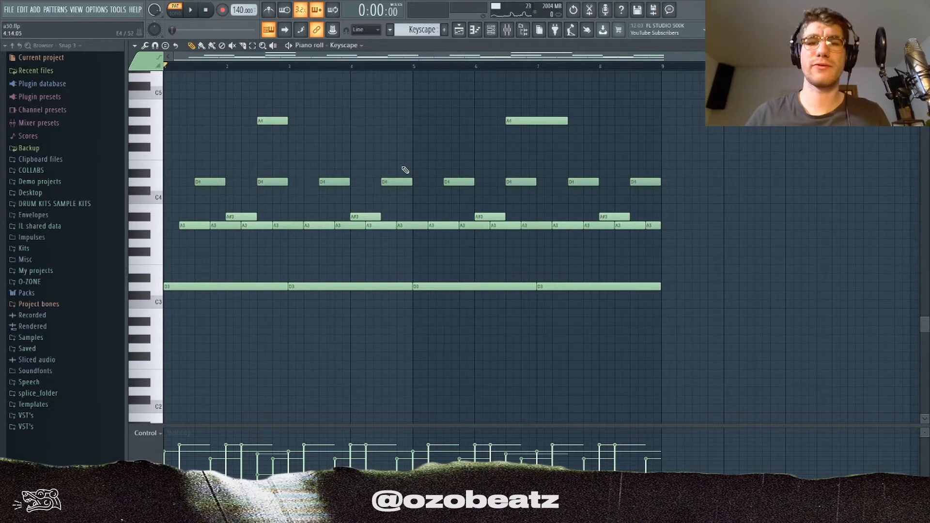
# Audition the first low D3 note and replay the Keyscape pattern to follow its layered notes
pyautogui.scroll(1, 405, 170)
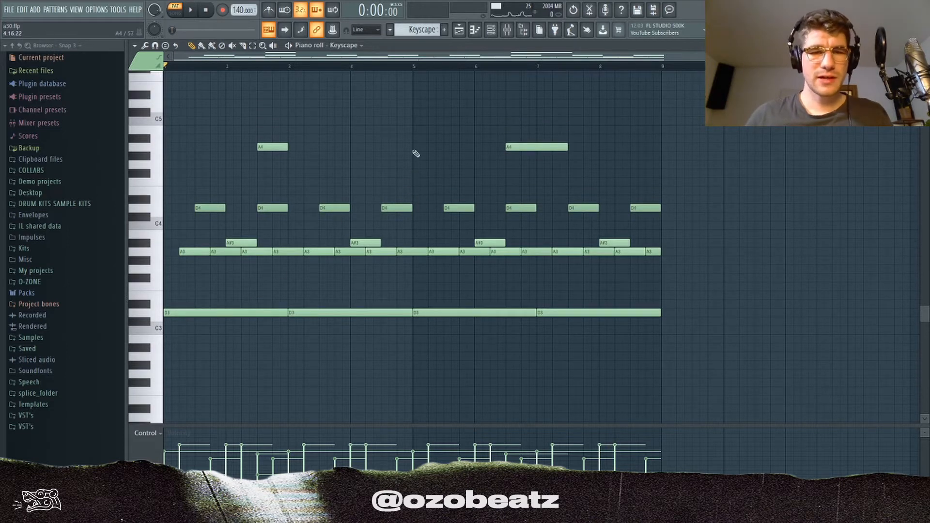
pyautogui.click(199, 312)
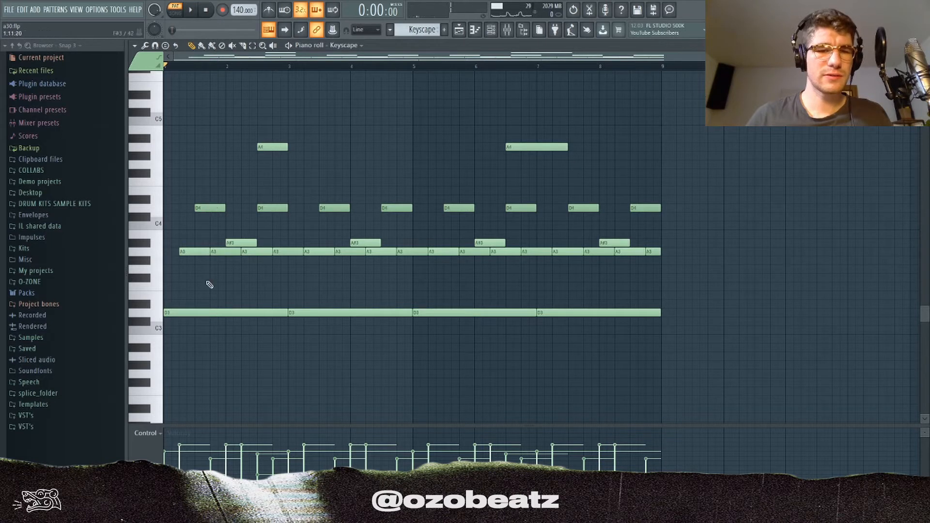
pyautogui.press('space')
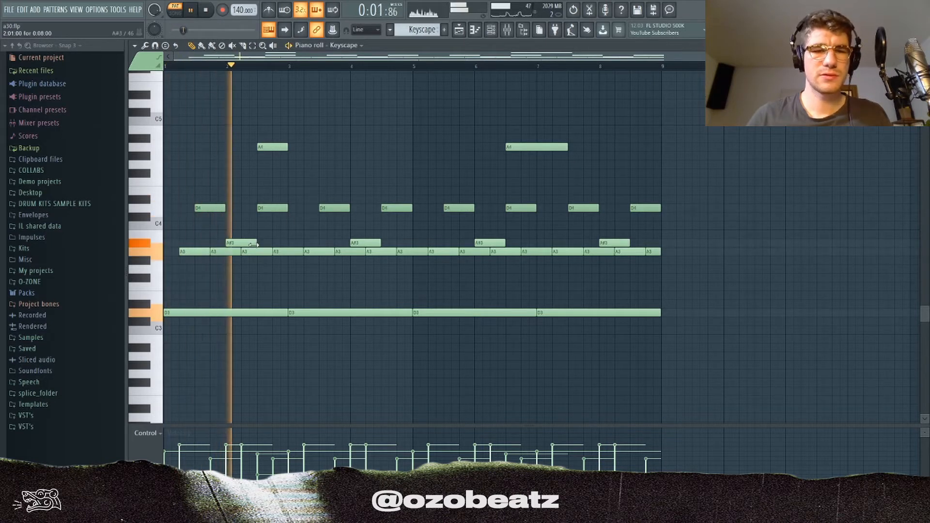
pyautogui.scroll(3, 278, 245)
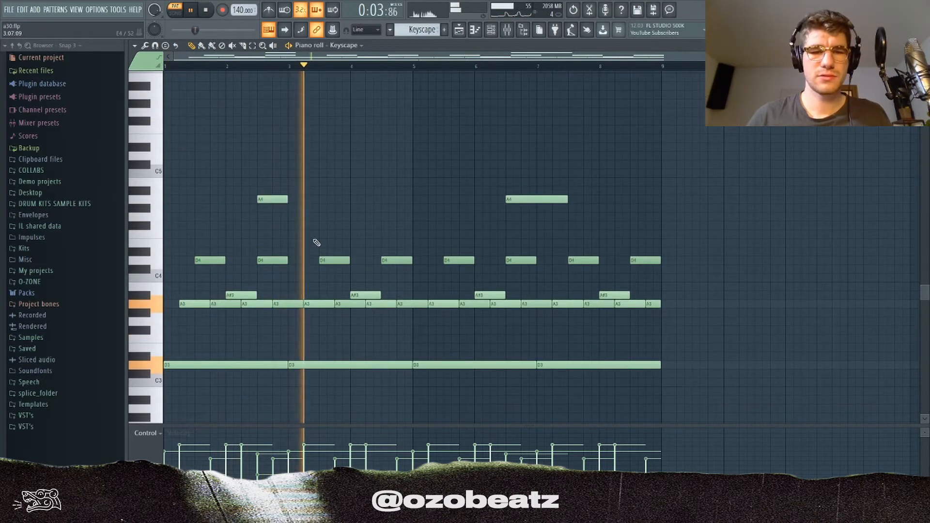
pyautogui.scroll(-3, 316, 242)
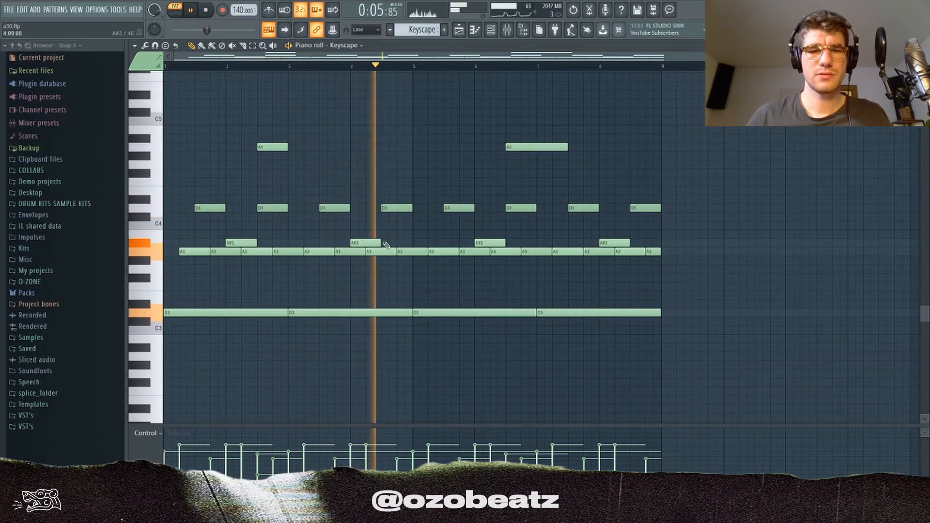
pyautogui.press('space')
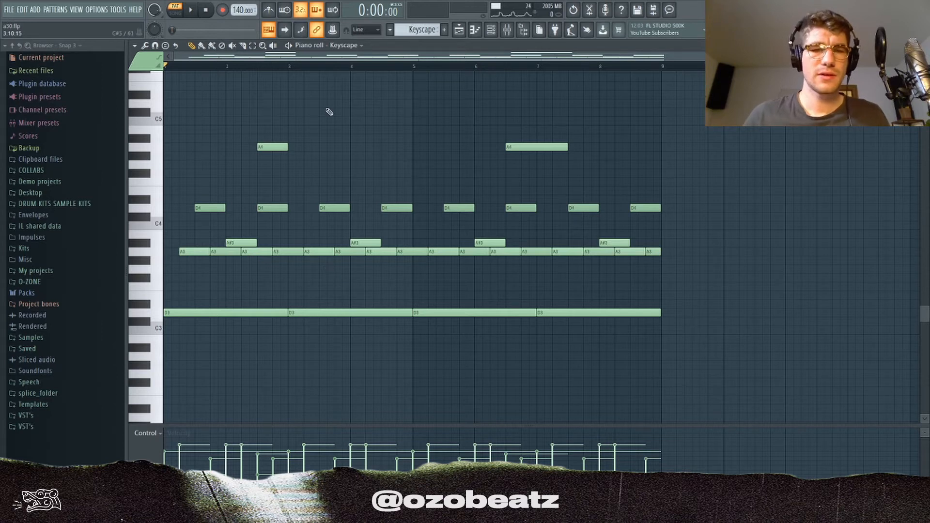
# Select the Karate Kid pattern and examine its notes and its Nexus instrument
pyautogui.scroll(-2, 411, 32)
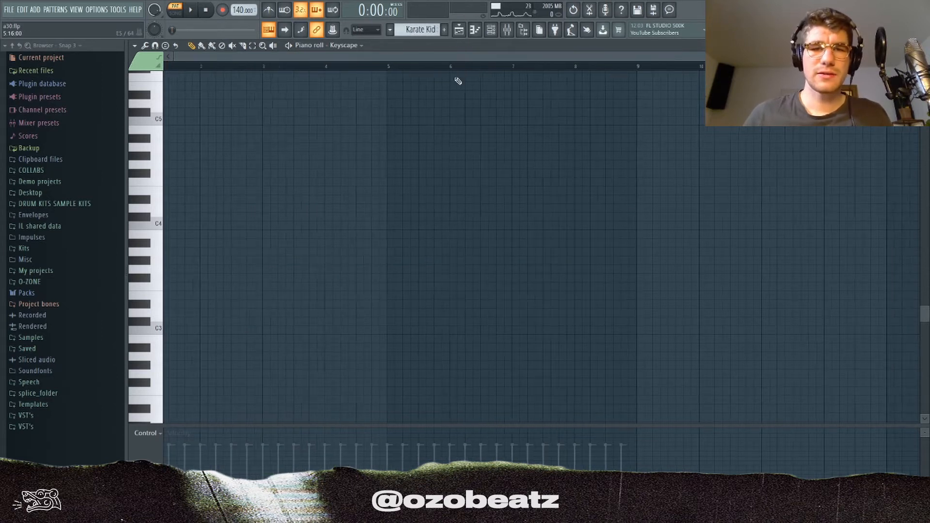
pyautogui.scroll(-4, 440, 108)
pyautogui.scroll(6, 436, 106)
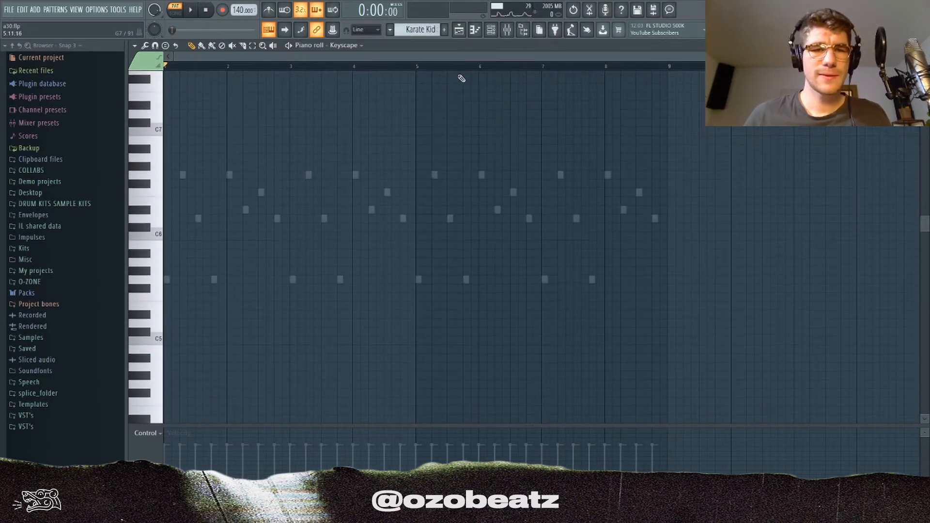
pyautogui.click(492, 31)
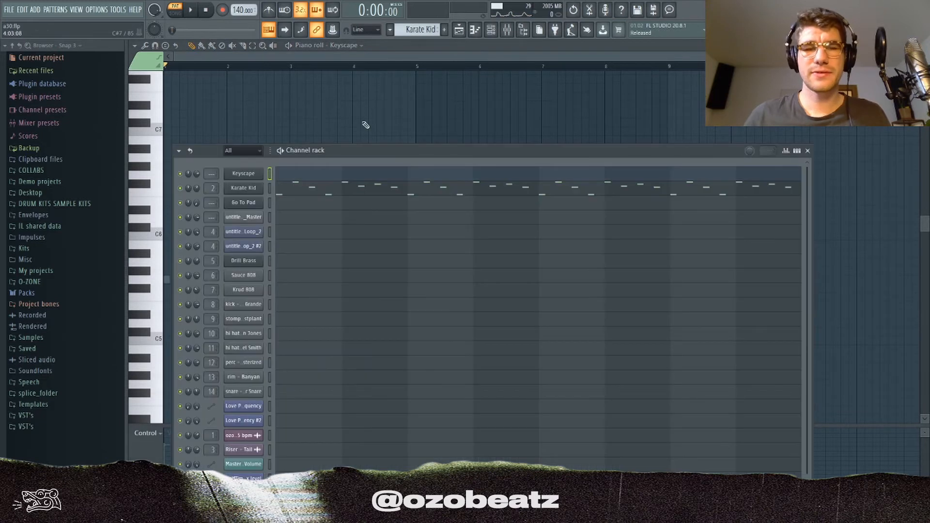
pyautogui.click(260, 192)
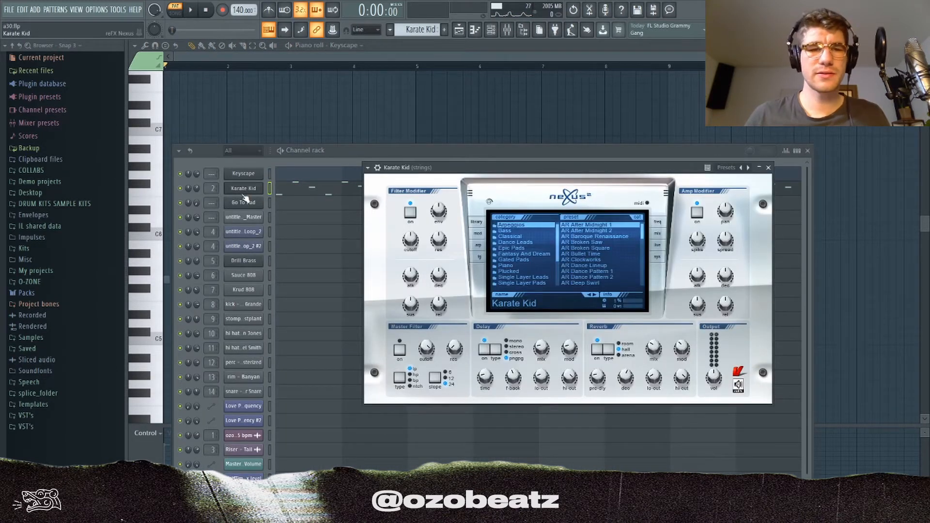
pyautogui.click(243, 192)
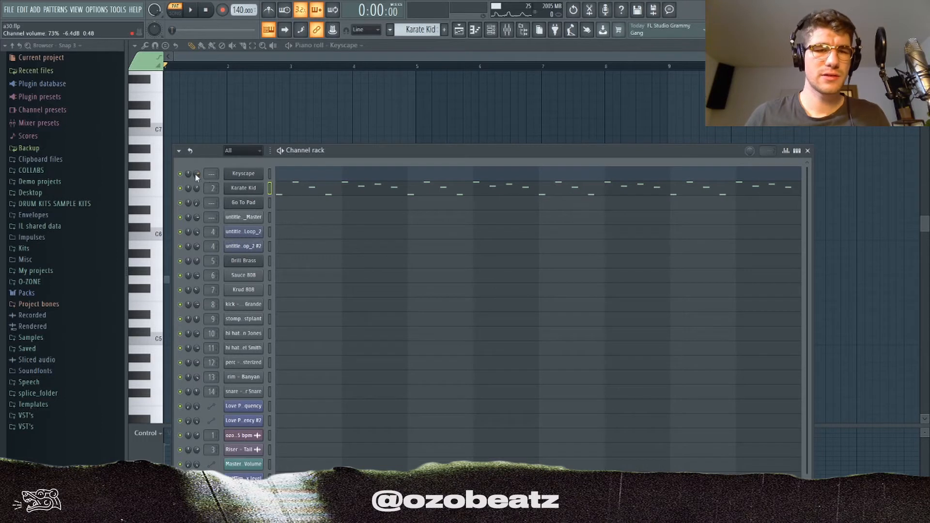
pyautogui.click(280, 153)
pyautogui.click(289, 111)
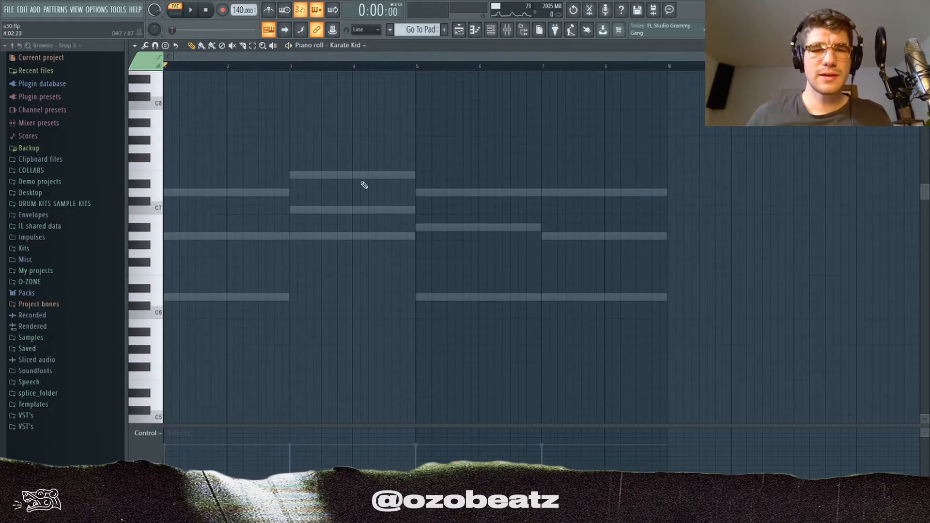
# Show the Go To Pad pattern's chord notes in the piano roll and play the pattern
pyautogui.rightClick(361, 177)
pyautogui.rightClick(362, 176)
pyautogui.click(491, 30)
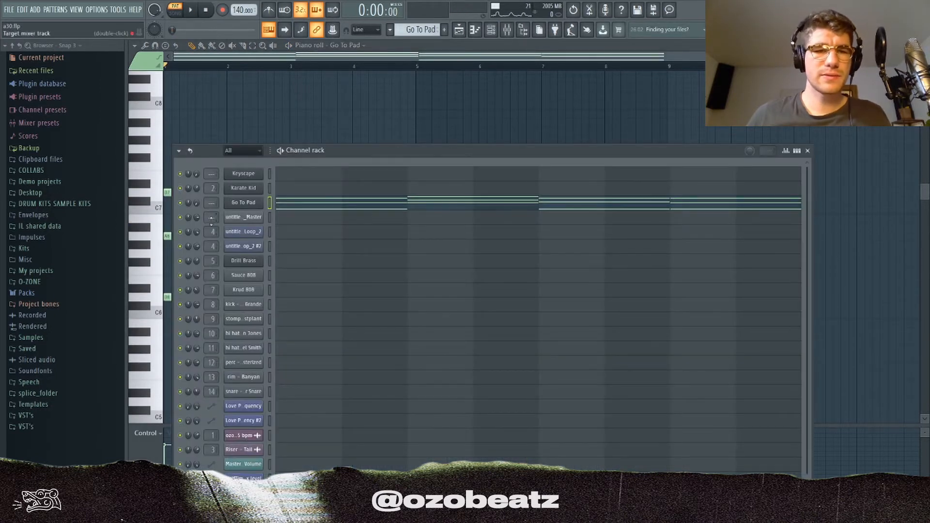
pyautogui.press('space')
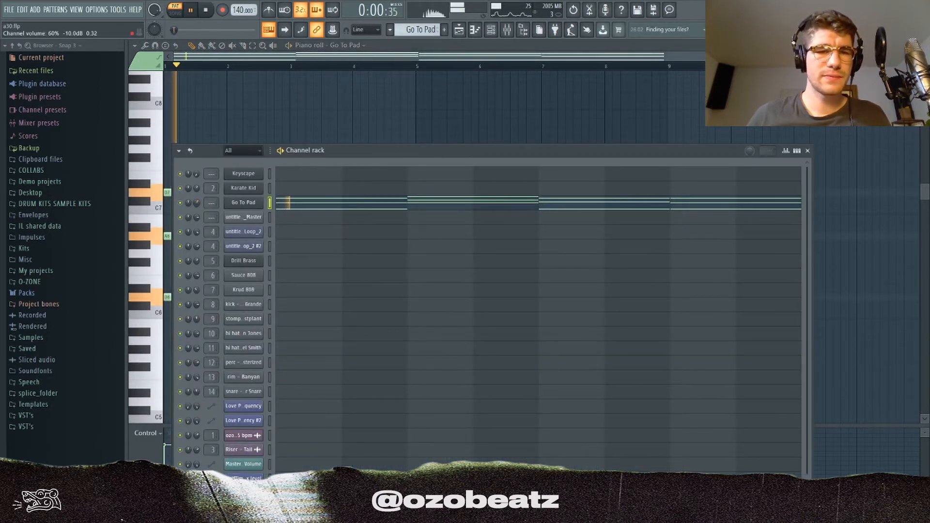
pyautogui.rightClick(253, 124)
pyautogui.scroll(-2, 373, 171)
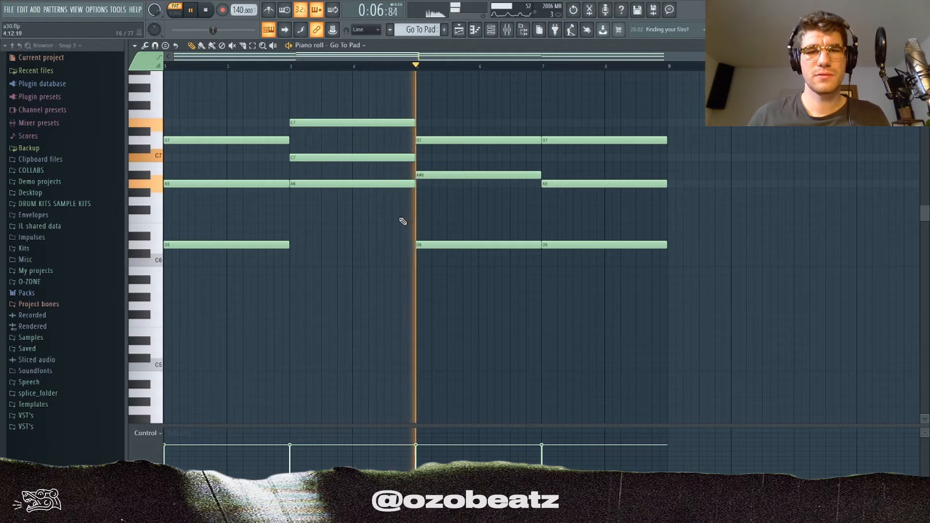
pyautogui.press('space')
# Play the rendered master recording in Edison, and view the mixer's master effects after closing Edison
pyautogui.click(491, 30)
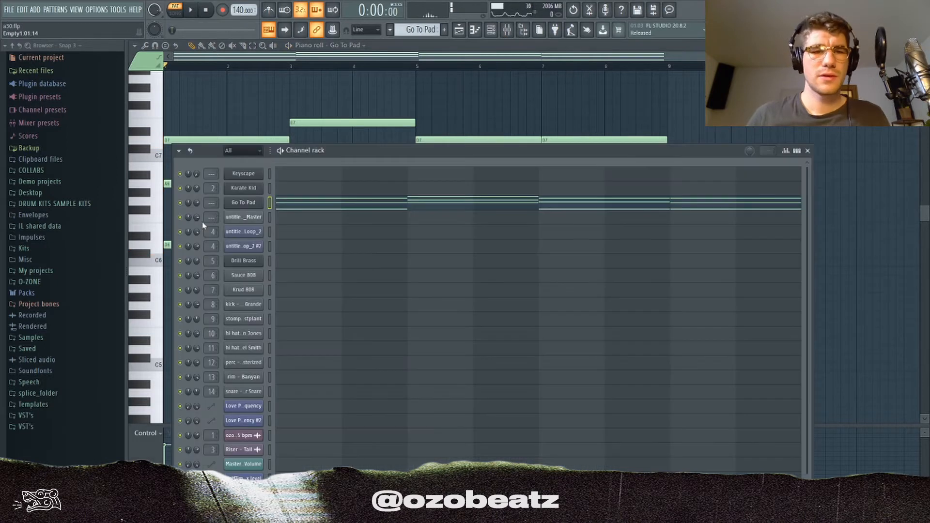
pyautogui.click(243, 218)
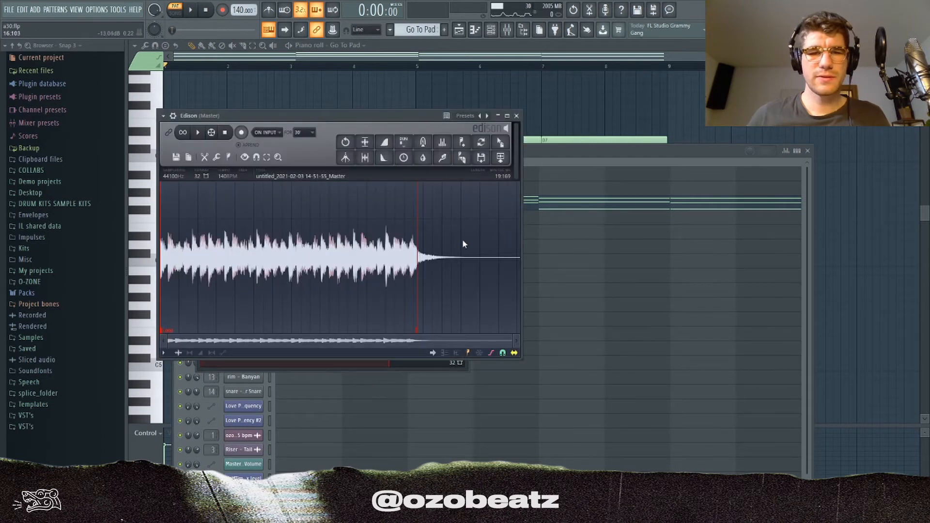
pyautogui.press('space')
pyautogui.moveTo(298, 115); pyautogui.dragTo(359, 117)
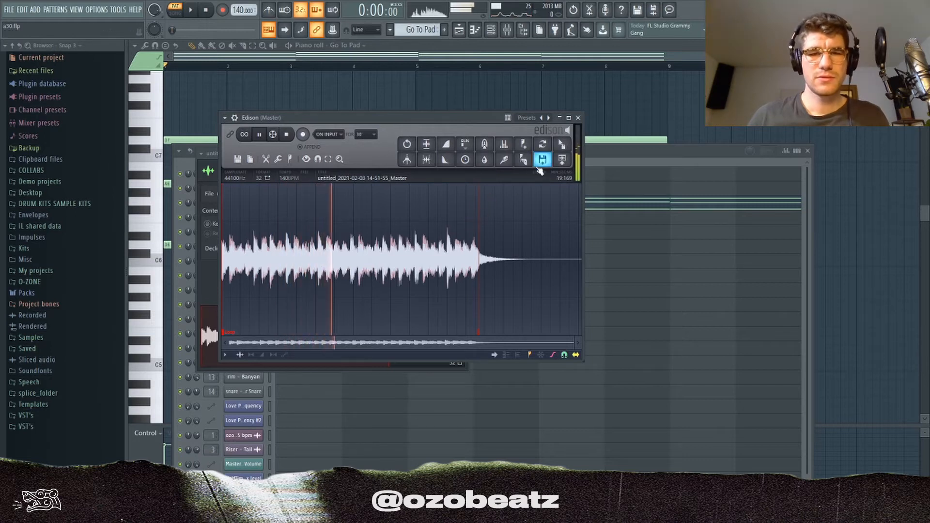
pyautogui.press('space')
pyautogui.click(578, 118)
pyautogui.press('F9')
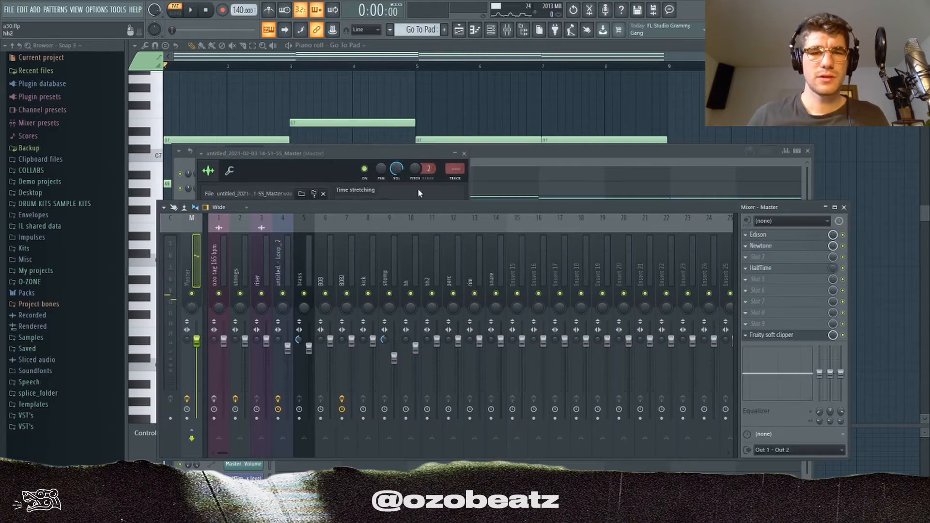
# Inspect the Loop_2 Fruity Slicer channel and display its rearranged beat slices in the piano roll
pyautogui.click(502, 151)
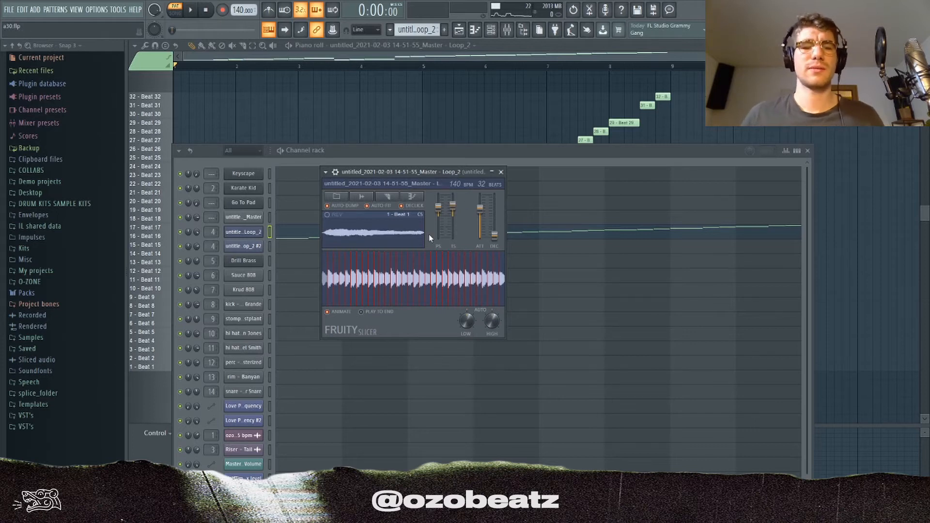
pyautogui.click(256, 232)
pyautogui.press('F6')
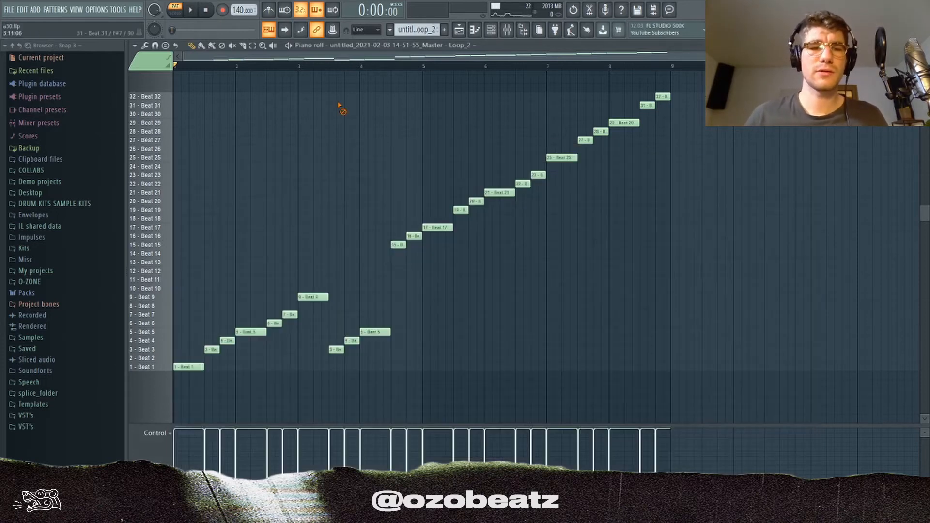
# Try shortening the opening Beat 1 slice to a length of 0:04:00, and restore it to 0:08:00
pyautogui.scroll(-3, 355, 159)
pyautogui.press('space')
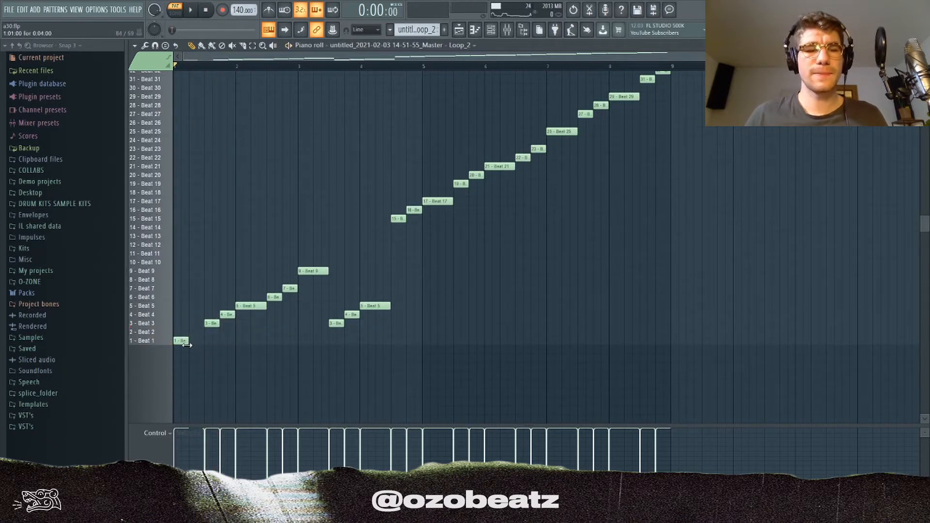
pyautogui.click(181, 342)
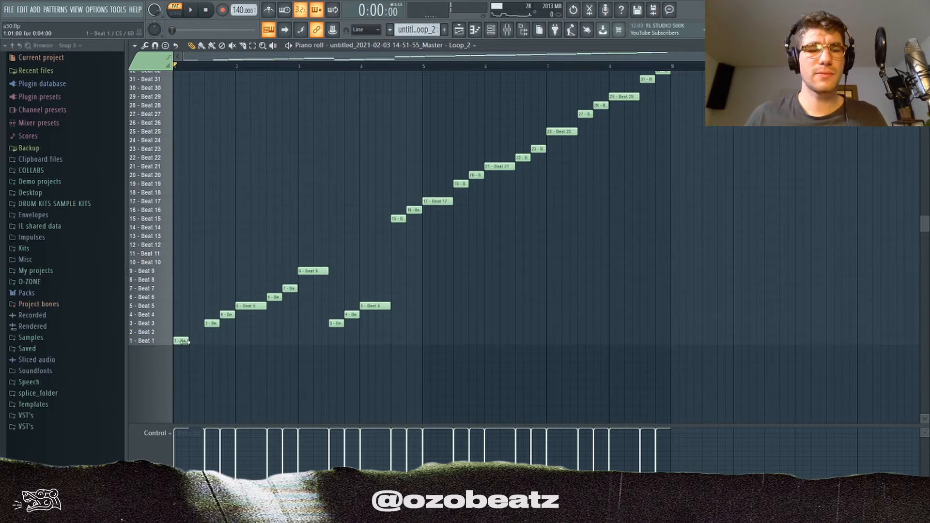
pyautogui.click(182, 341)
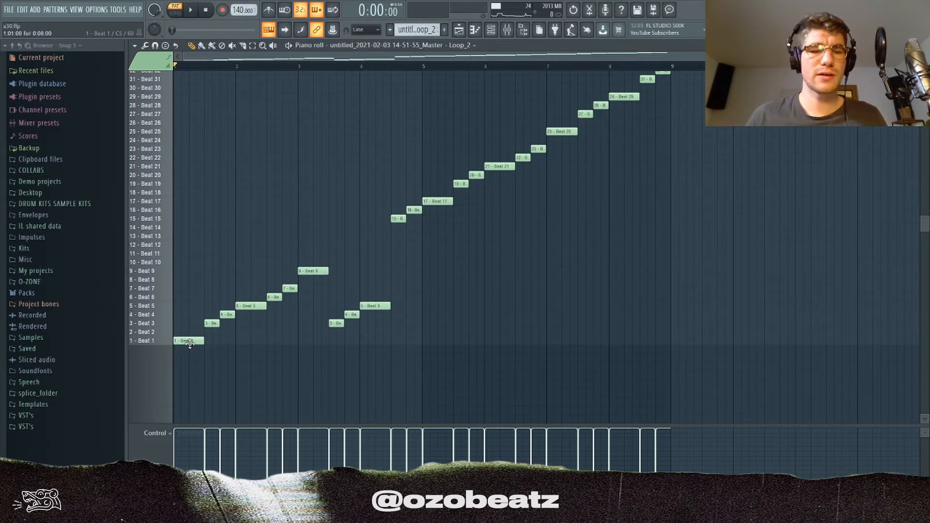
# Play the Loop_2 pattern in the piano roll and follow its rearranged slices through to the last beats
pyautogui.press('space')
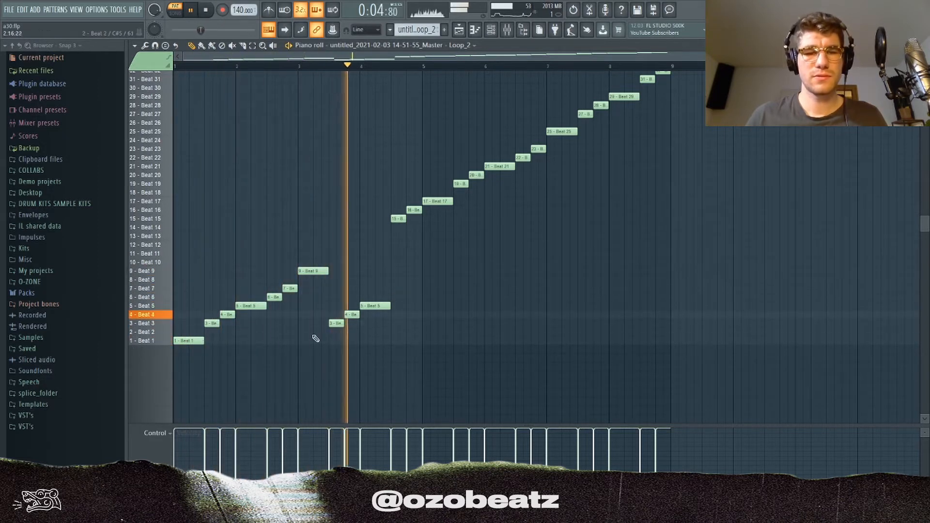
pyautogui.scroll(3, 541, 292)
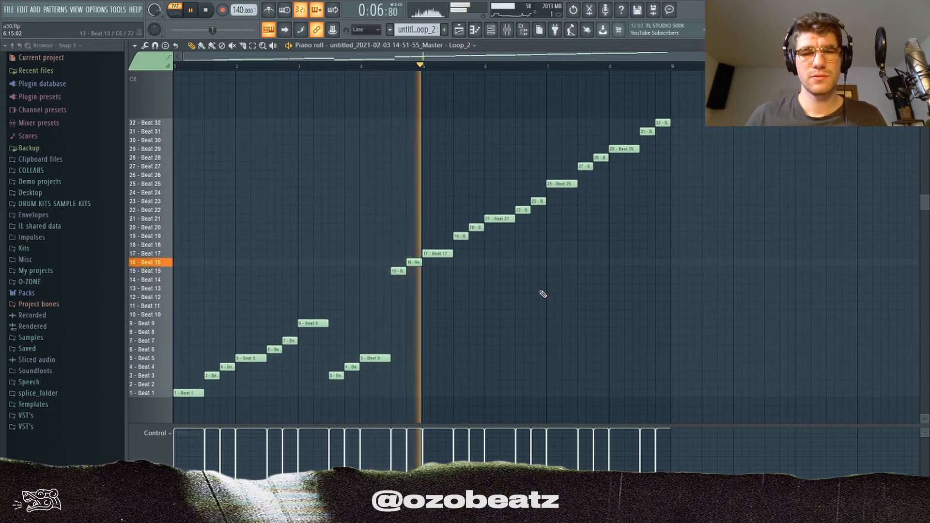
pyautogui.scroll(2, 542, 292)
pyautogui.scroll(-2, 542, 292)
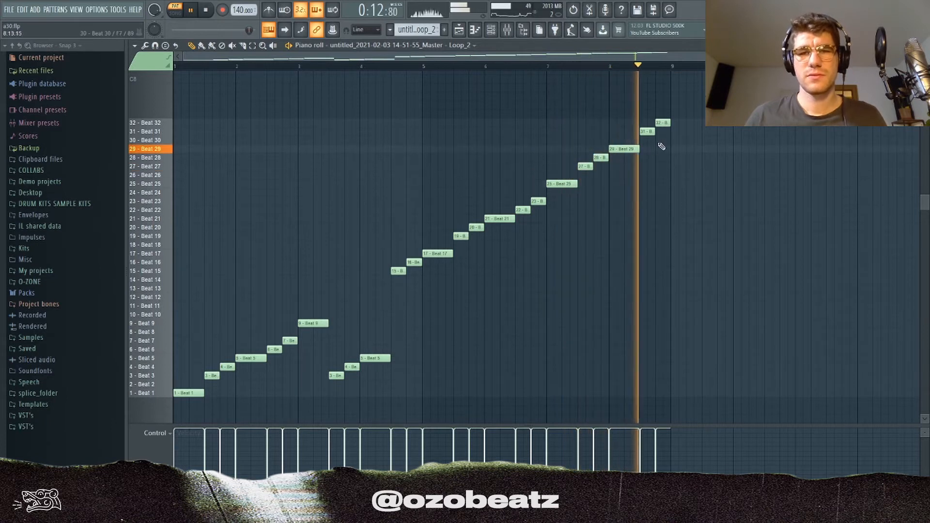
pyautogui.press('space')
# Leave the piano roll and open the HalfTime effect on the Loop_2 mixer track
pyautogui.click(476, 30)
pyautogui.click(491, 31)
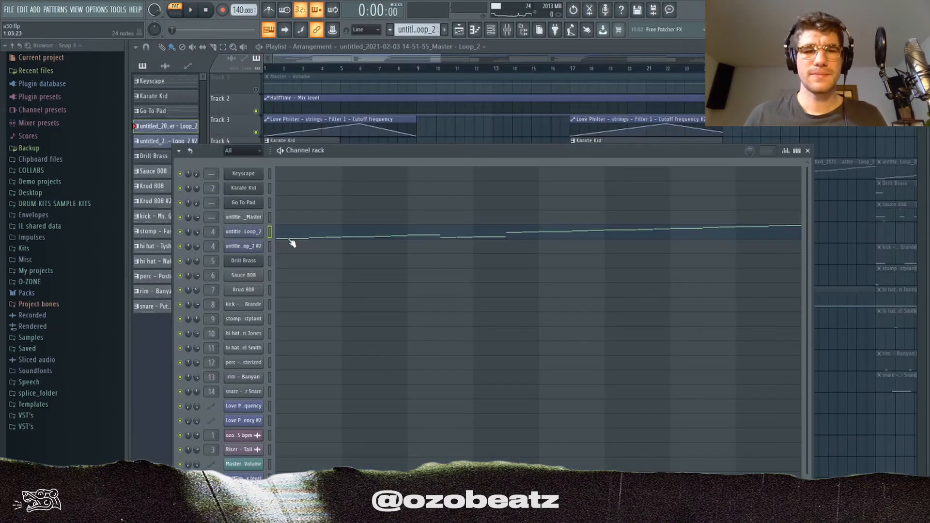
pyautogui.press('F9')
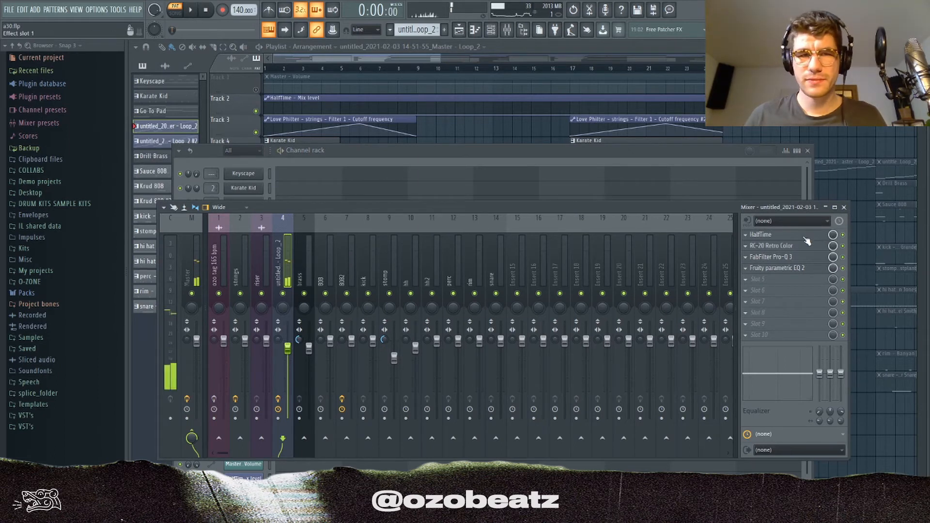
pyautogui.click(822, 235)
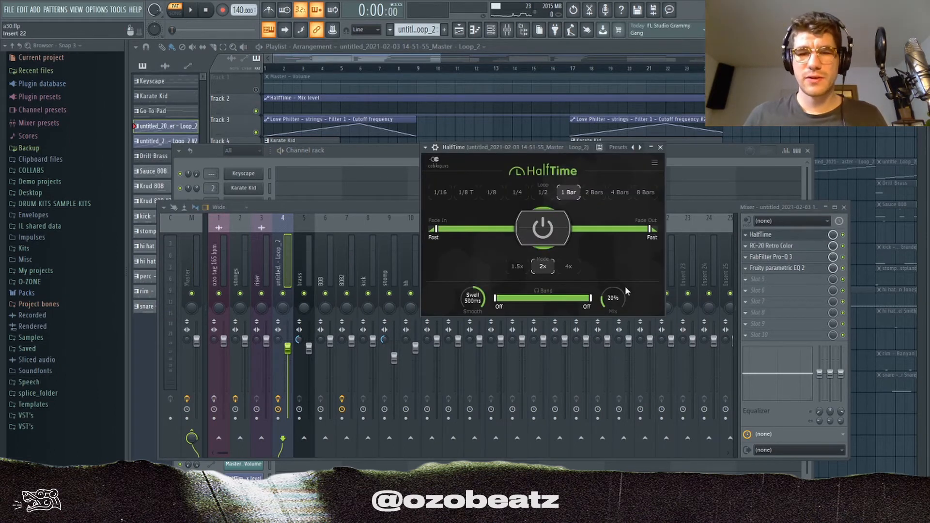
# Bypass the effects below HalfTime on the Loop_2 track, and set HalfTime's mix to 22% while auditioning the loop
pyautogui.click(843, 246)
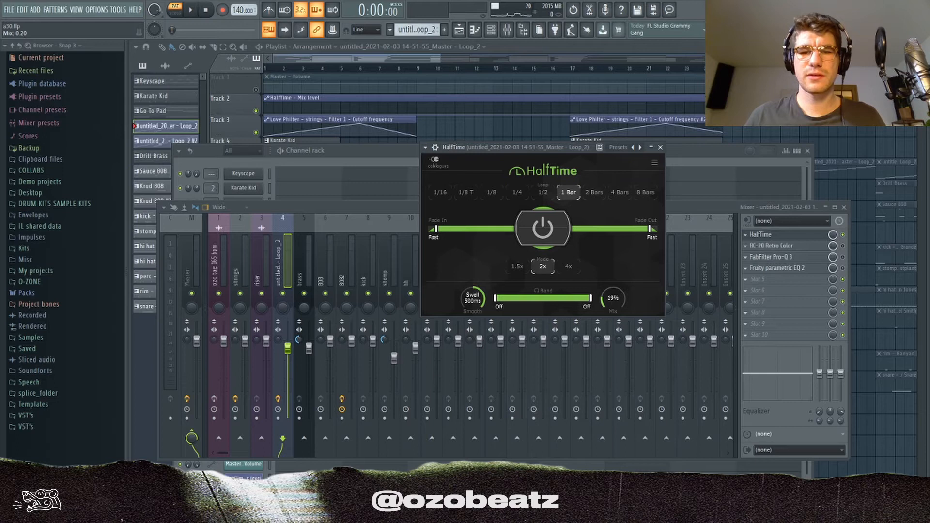
pyautogui.press('space')
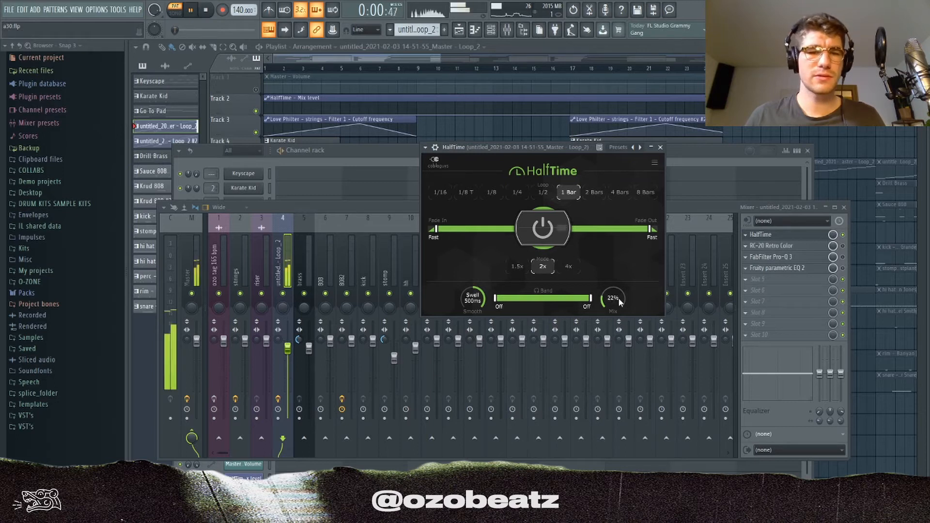
pyautogui.press('space')
# Play the Loop_2 pattern with HalfTime bypassed and enabled to compare the sound
pyautogui.click(845, 237)
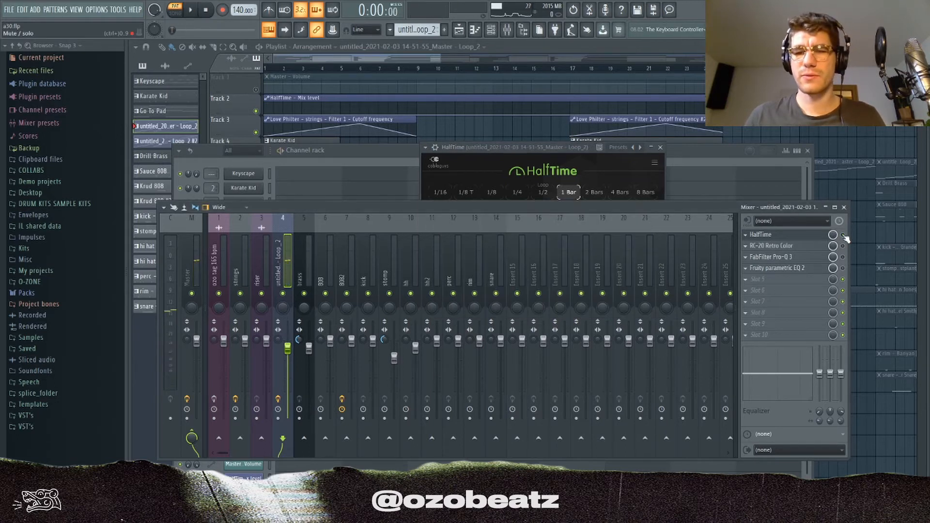
pyautogui.press('space')
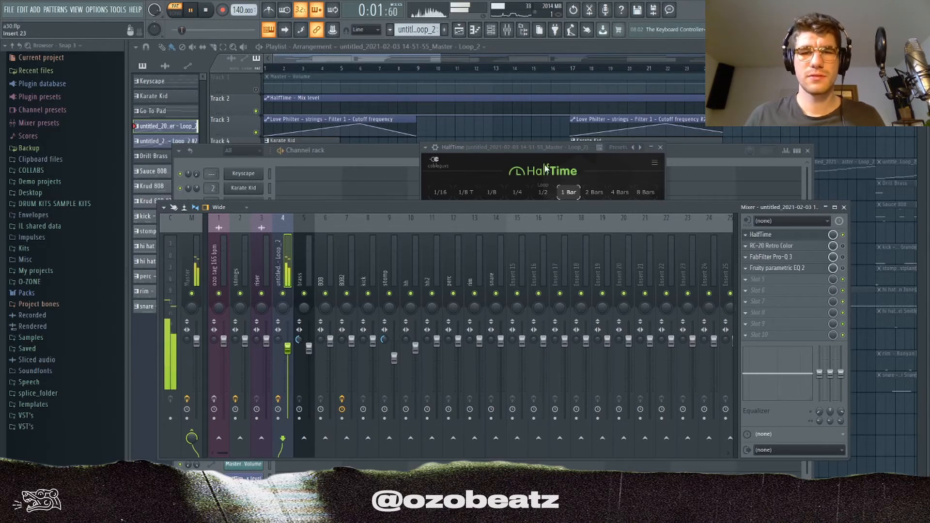
pyautogui.click(581, 173)
pyautogui.click(564, 162)
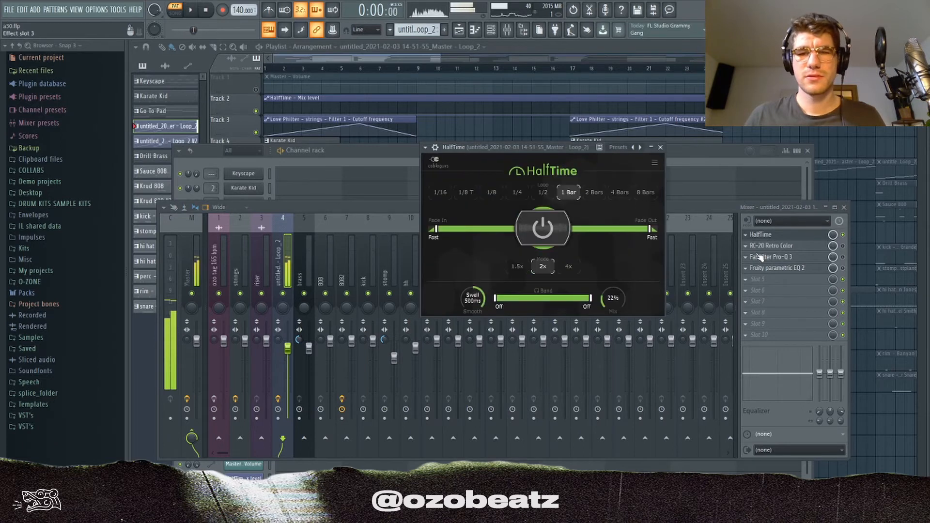
pyautogui.press('space')
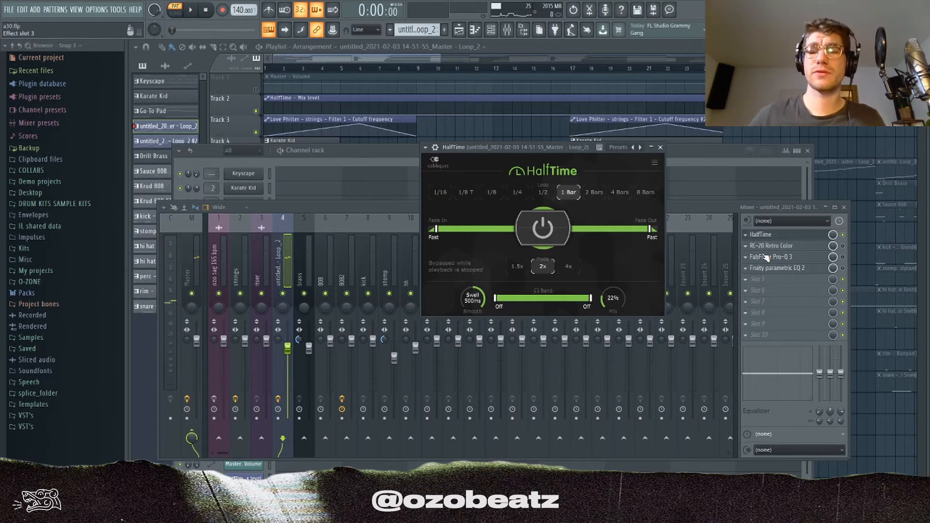
# Examine the RC-20 Retro Color settings on the Loop_2 track, and re-enable the bypassed effects
pyautogui.click(771, 245)
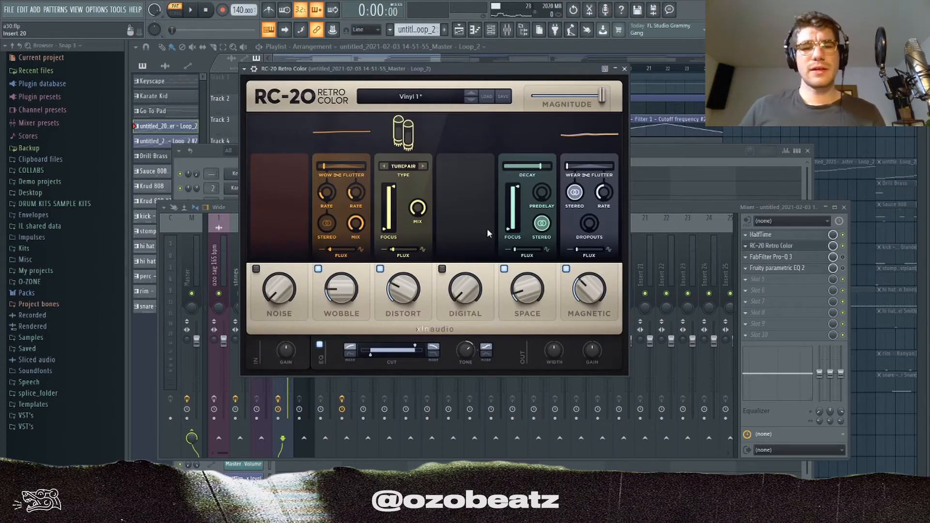
pyautogui.moveTo(481, 71); pyautogui.dragTo(515, 75)
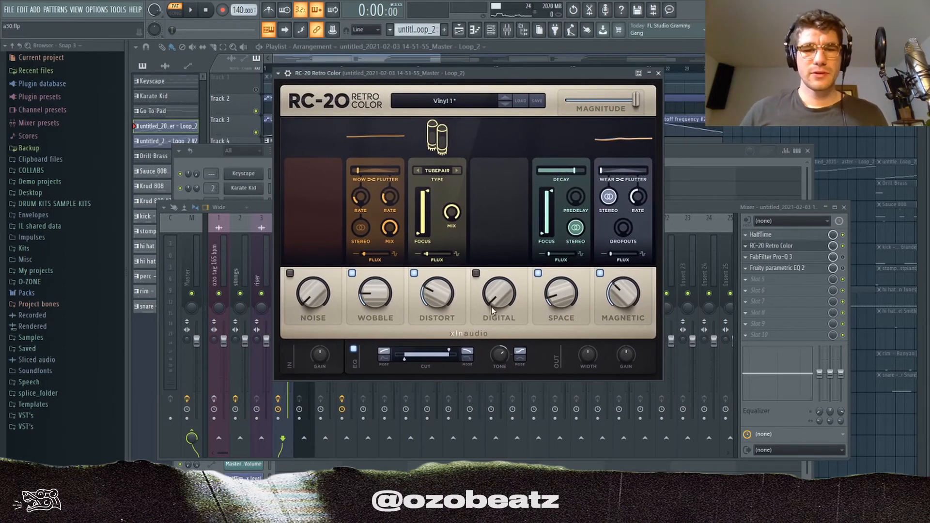
pyautogui.moveTo(560, 289)
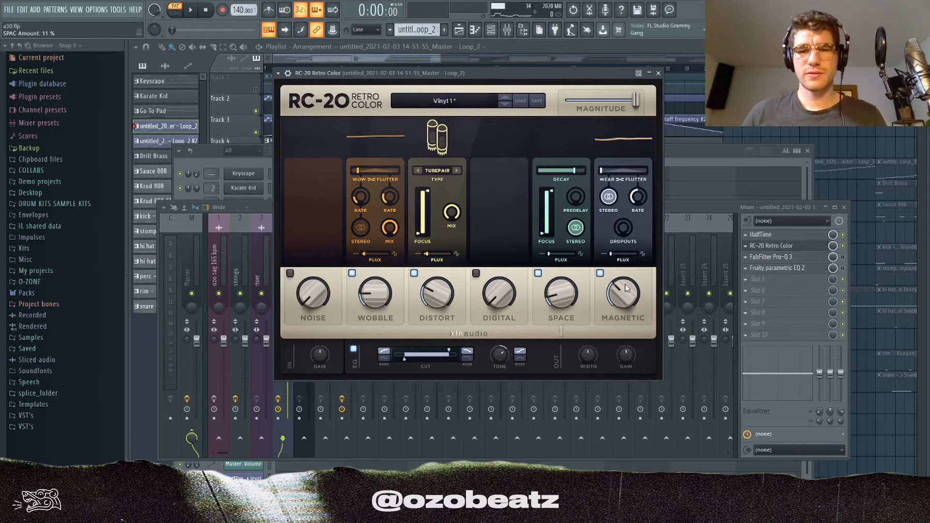
pyautogui.click(797, 260)
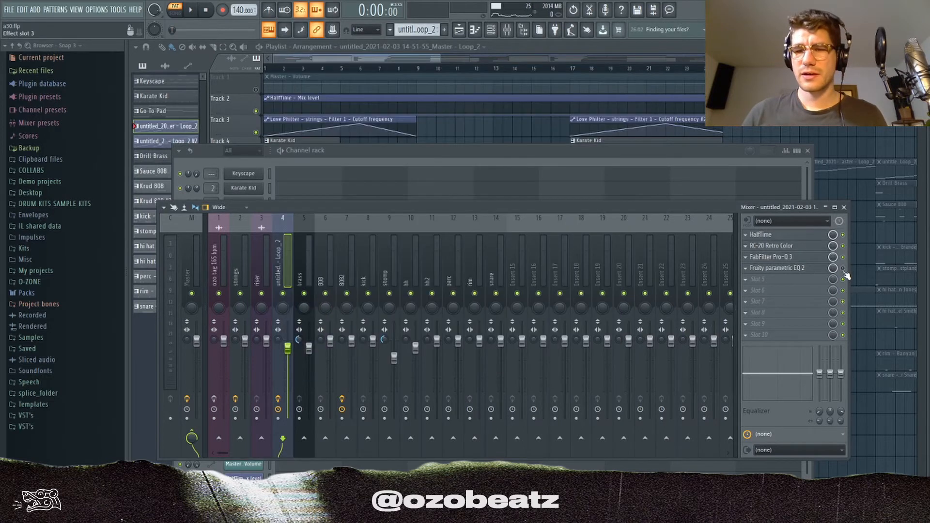
pyautogui.click(843, 269)
# Examine the FabFilter Pro-Q 3 curve on the Loop_2 track while playing the loop, and close the plugin
pyautogui.click(802, 260)
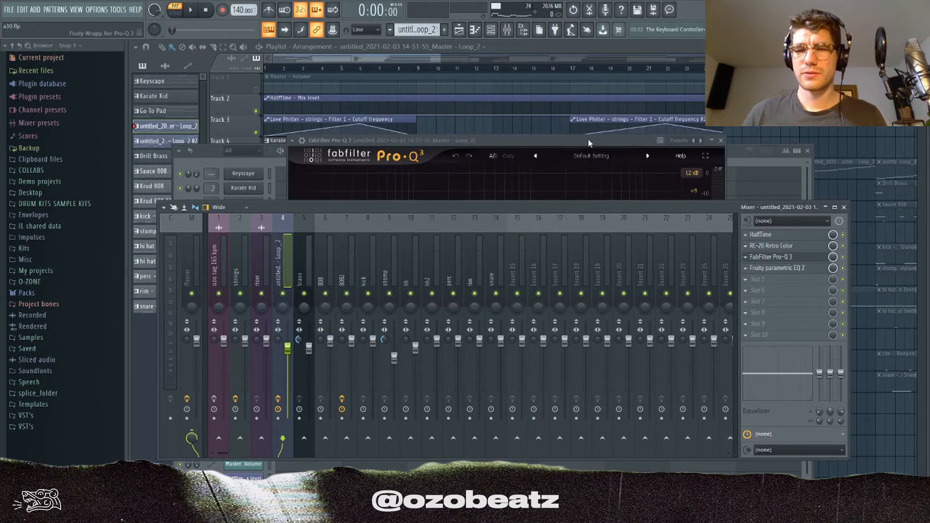
pyautogui.moveTo(569, 139); pyautogui.dragTo(556, 76)
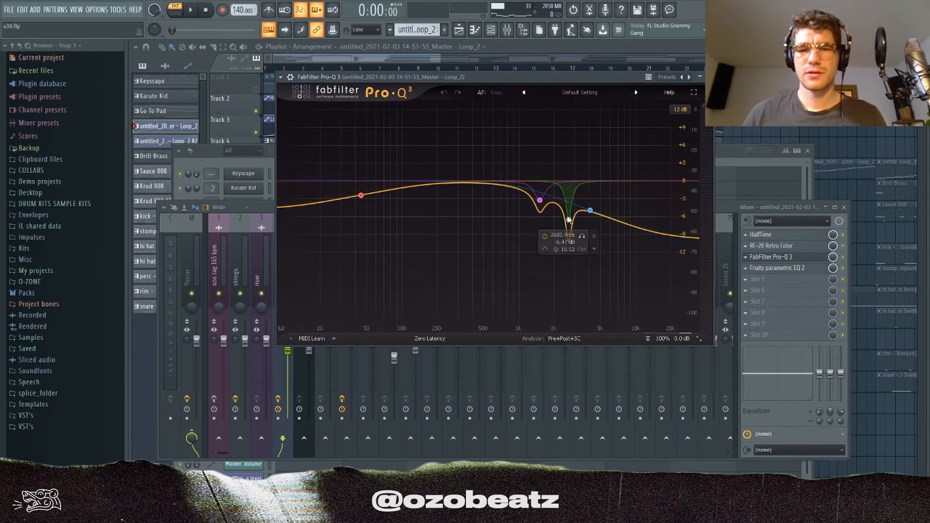
pyautogui.press('space')
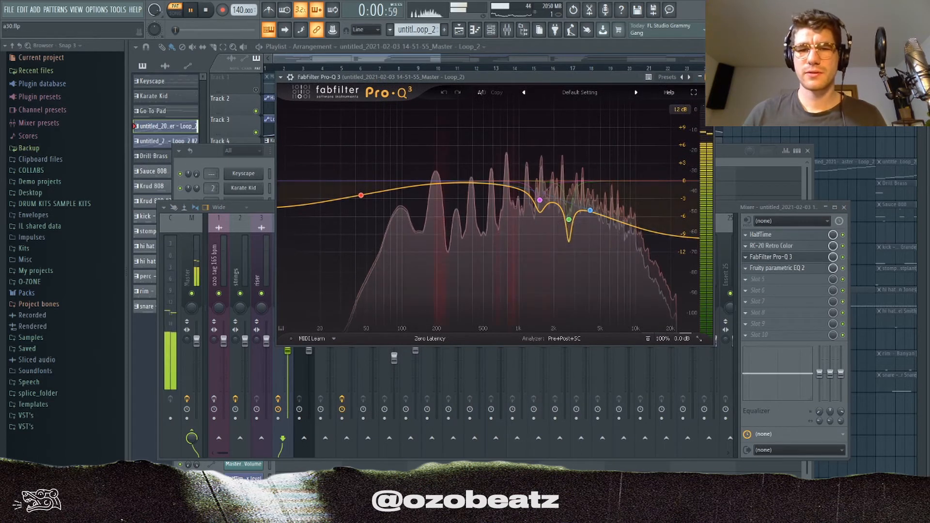
pyautogui.click(709, 77)
pyautogui.press('space')
# View the Fruity parametric EQ 2 curve on the Loop_2 track, and close the mixer
pyautogui.click(794, 268)
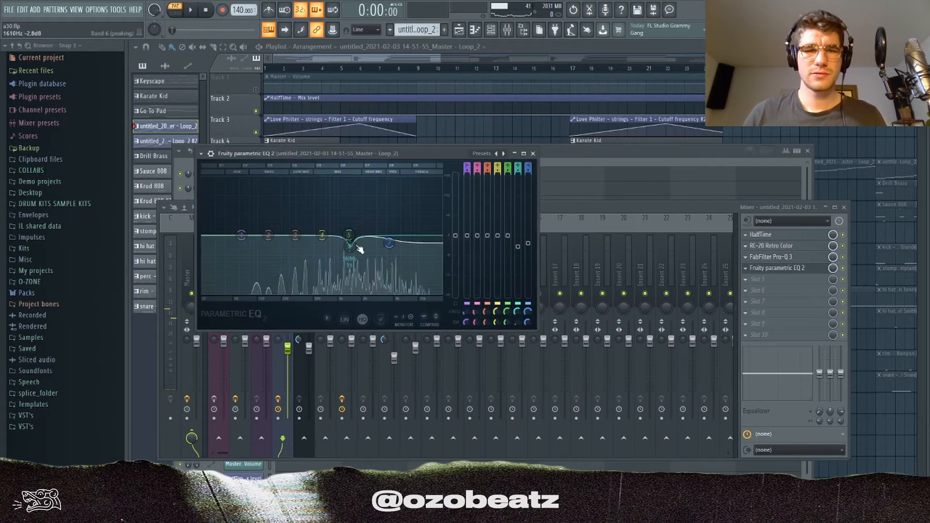
pyautogui.click(794, 269)
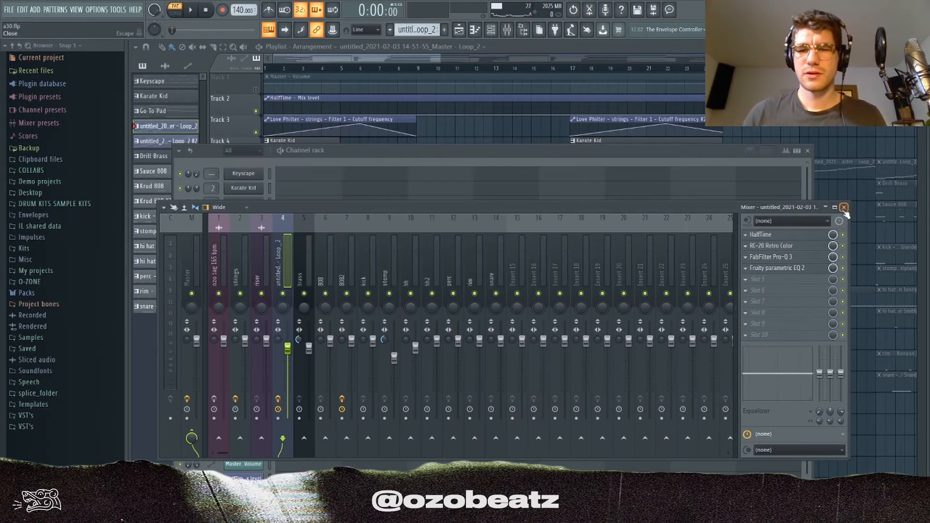
pyautogui.click(843, 207)
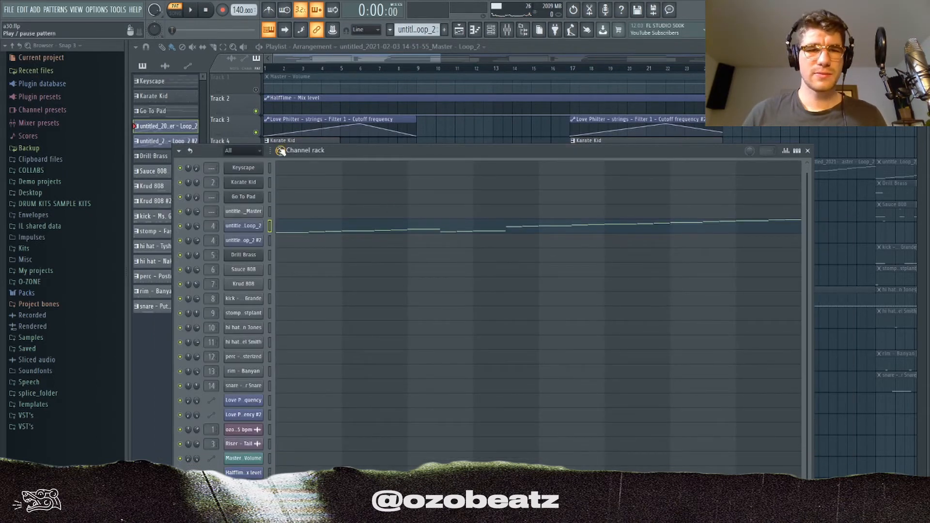
# Play the Loop_2 pattern with the channel rack in view, and inspect the Loop_2 #2 Fruity Slicer channel
pyautogui.moveTo(280, 151); pyautogui.dragTo(303, 116)
pyautogui.press('space')
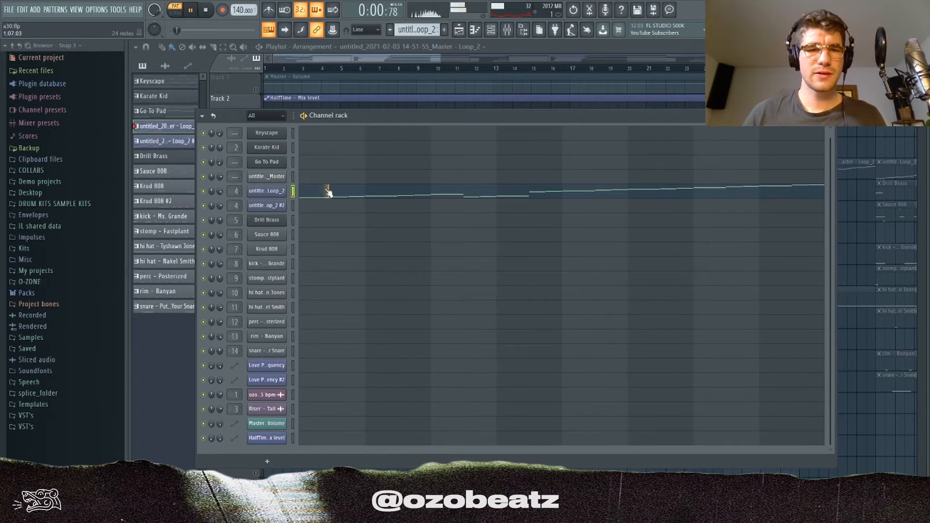
pyautogui.moveTo(439, 59); pyautogui.dragTo(712, 58)
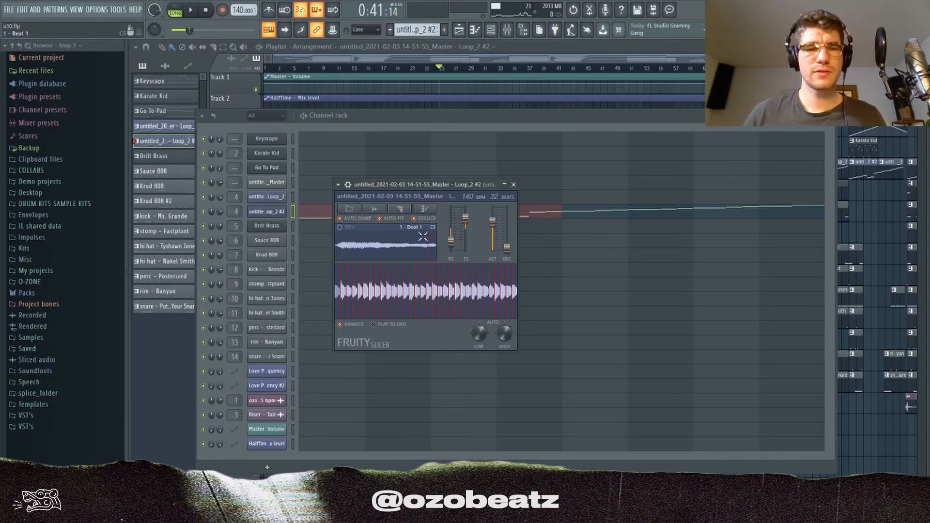
pyautogui.click(281, 215)
# Play the arrangement from bar 25, where the Loop_2 #2 clips are placed on Track 5
pyautogui.click(449, 55)
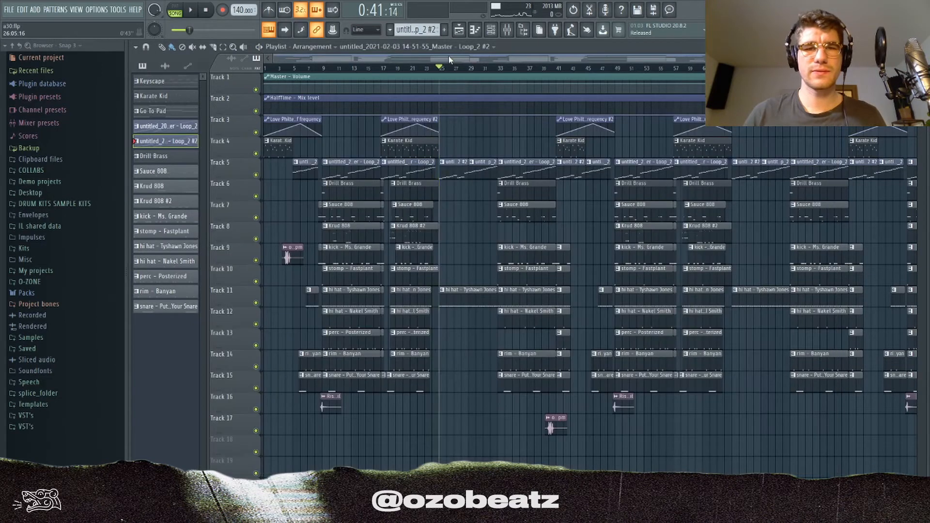
pyautogui.press('space')
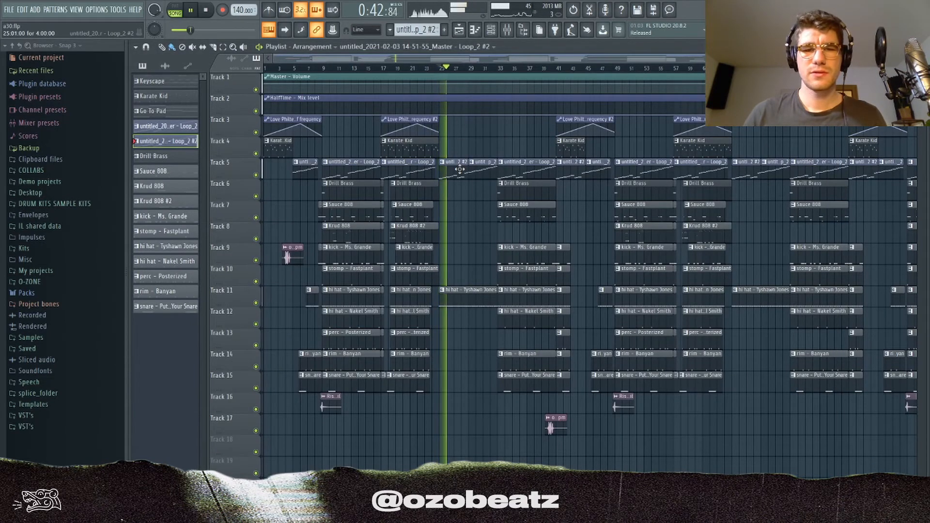
pyautogui.press('space')
# Return the playhead to the song start, and view the opening Karate Kid clip's notes in the piano roll
pyautogui.scroll(-2, 413, 157)
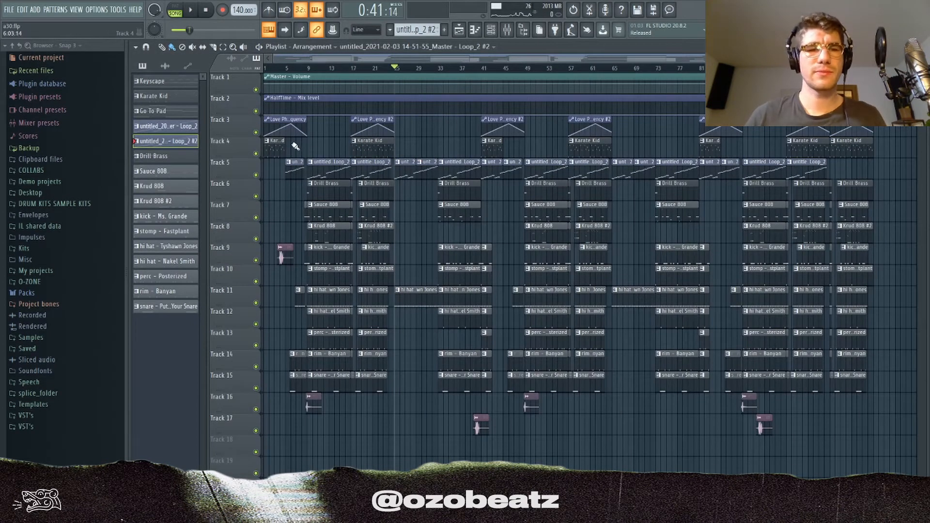
pyautogui.click(265, 69)
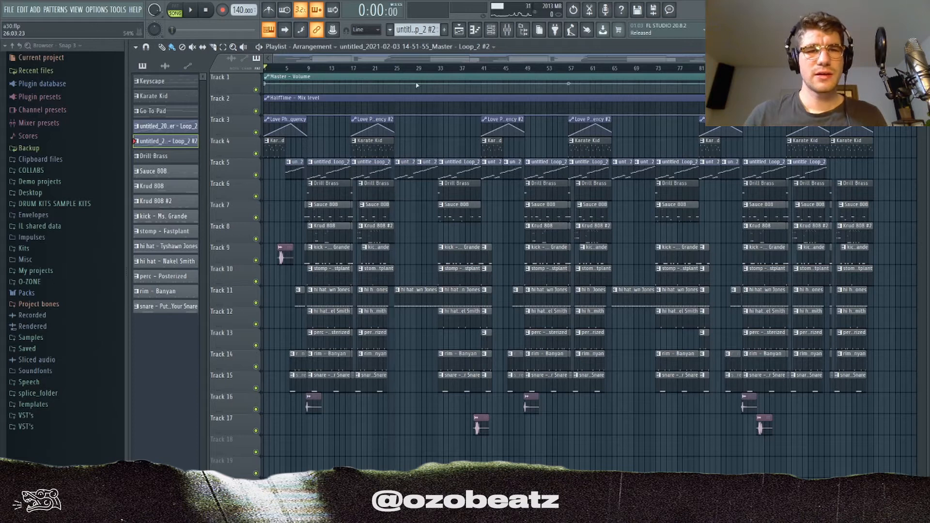
pyautogui.doubleClick(266, 147)
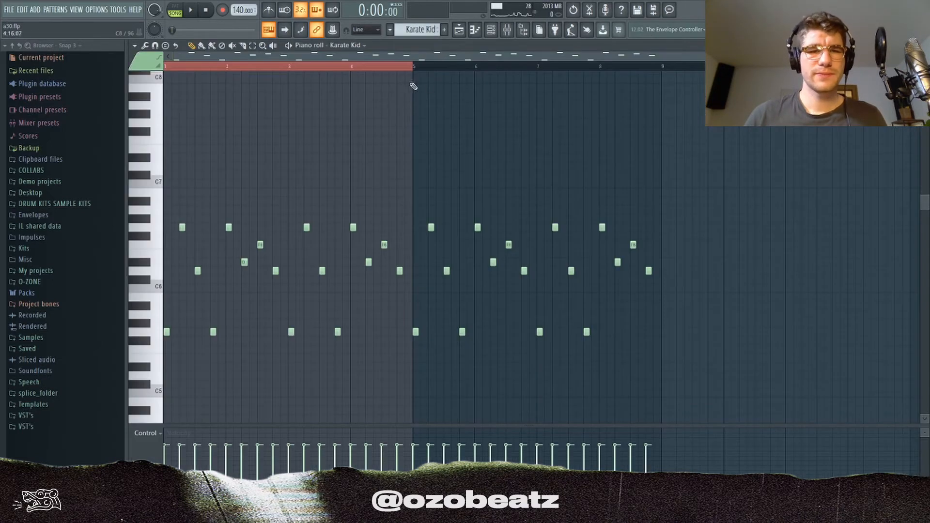
pyautogui.click(459, 29)
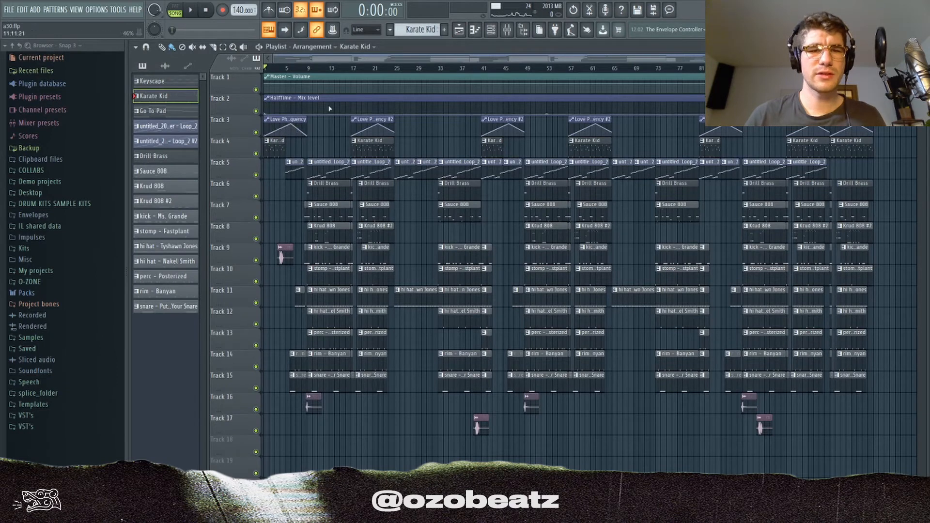
# Open the Fruity Love Philter effect on the strings mixer track to examine its filter settings
pyautogui.click(506, 29)
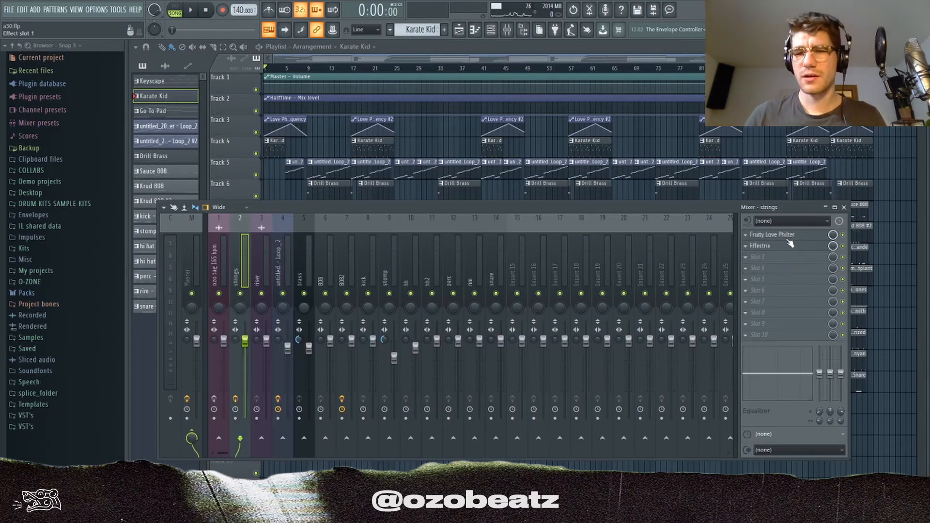
pyautogui.click(794, 236)
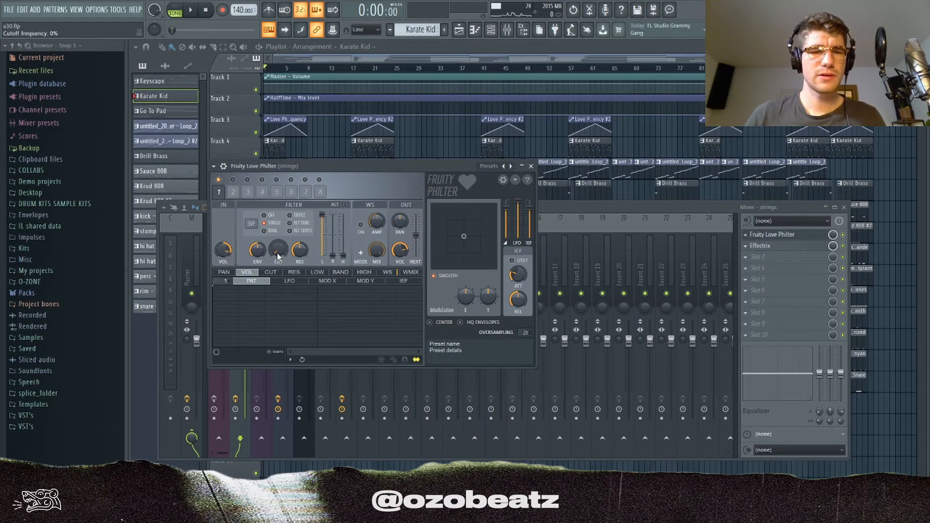
# Play the song's opening with the Fruity Love Philter open to follow its cutoff automation, and close the effect
pyautogui.click(192, 10)
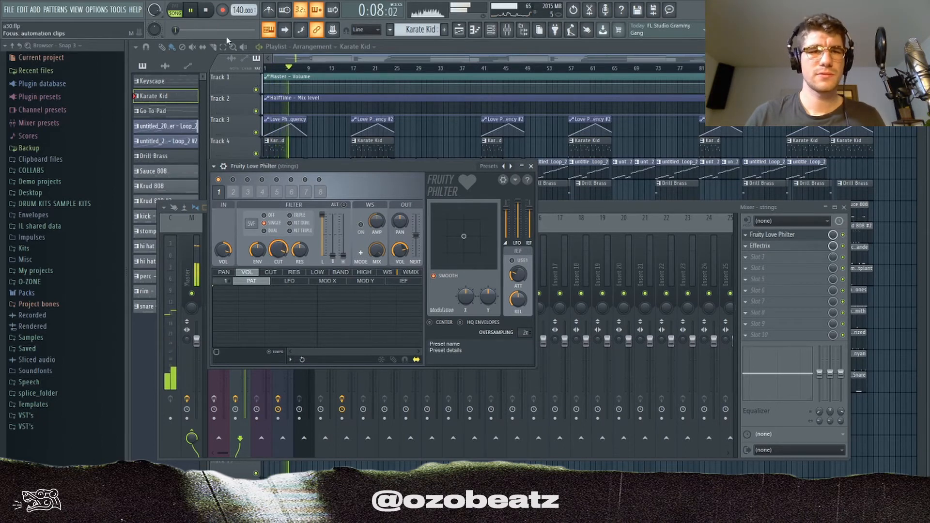
pyautogui.click(205, 10)
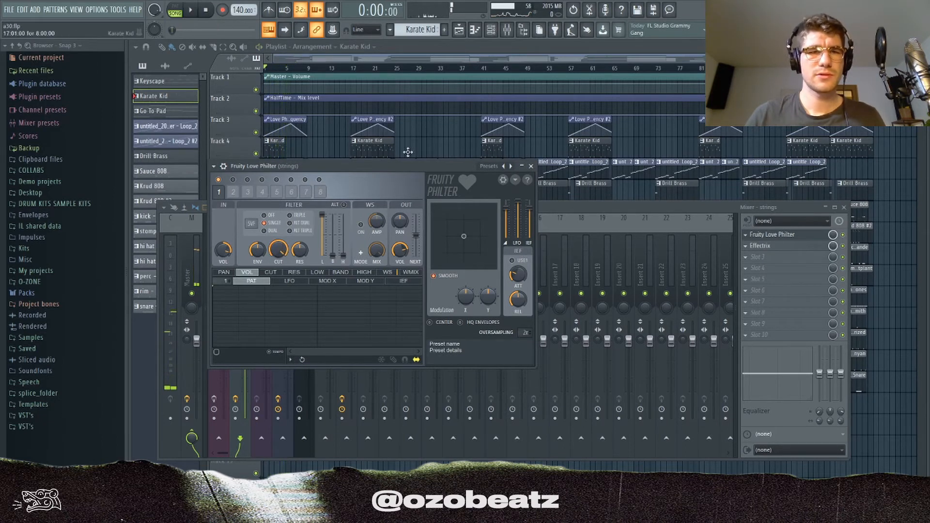
pyautogui.click(531, 166)
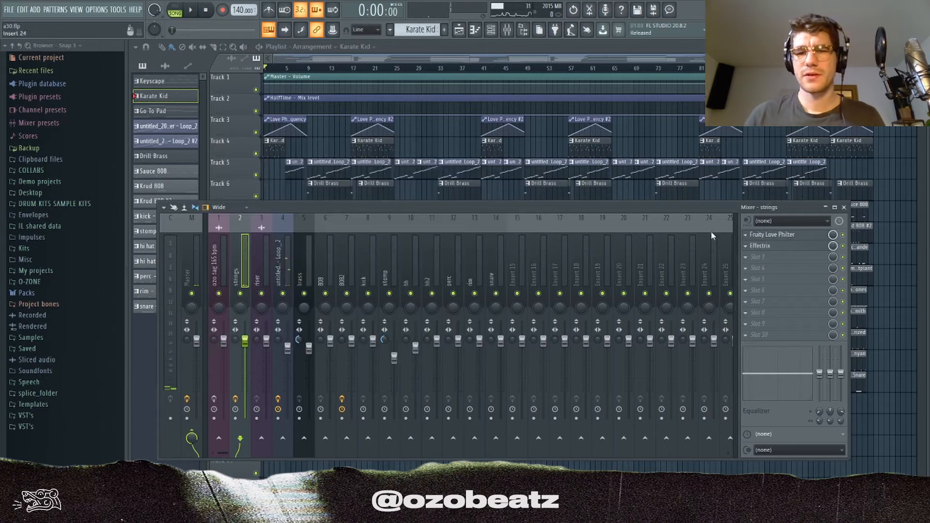
# Open the Effectrix effect on the strings mixer track and examine the Vinyl block at the end of its sequence
pyautogui.click(790, 250)
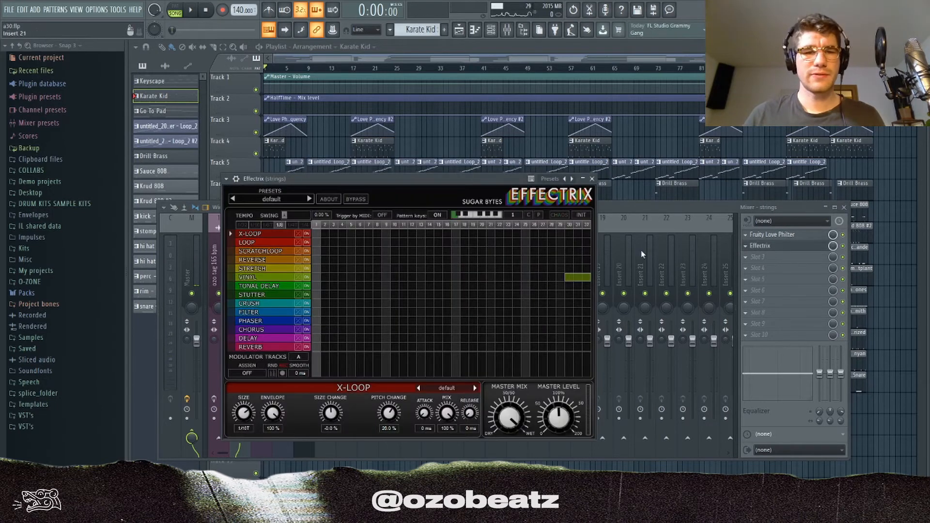
pyautogui.click(577, 278)
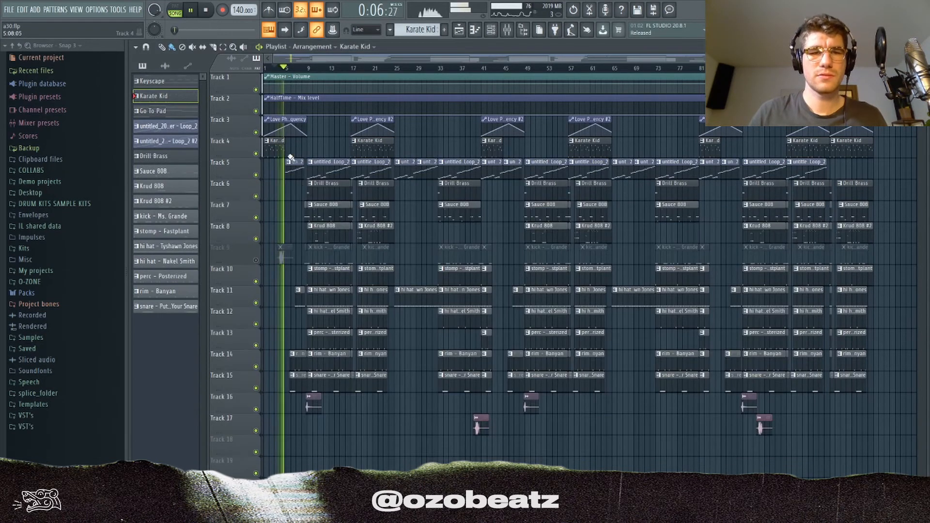
# Show the channel rack and switch to the Drill Brass pattern to view its note
pyautogui.click(490, 30)
pyautogui.scroll(-5, 427, 29)
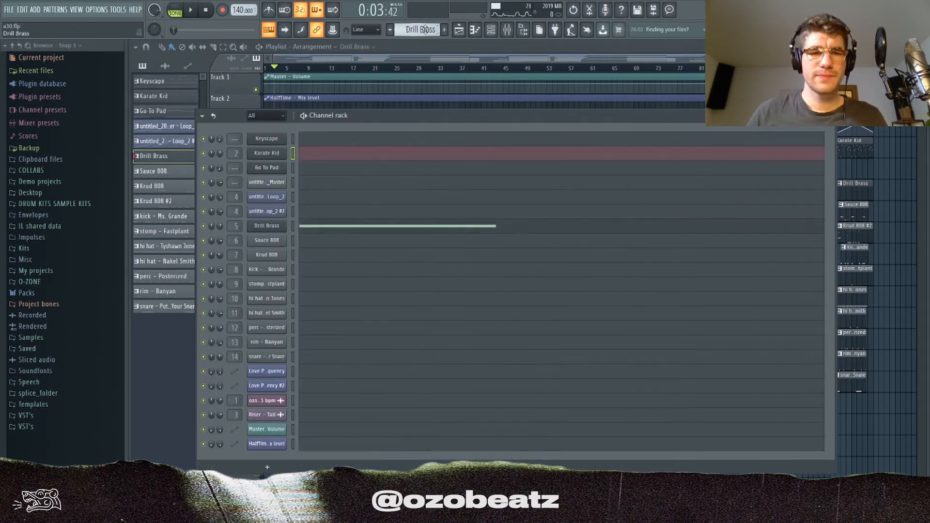
pyautogui.scroll(1, 426, 30)
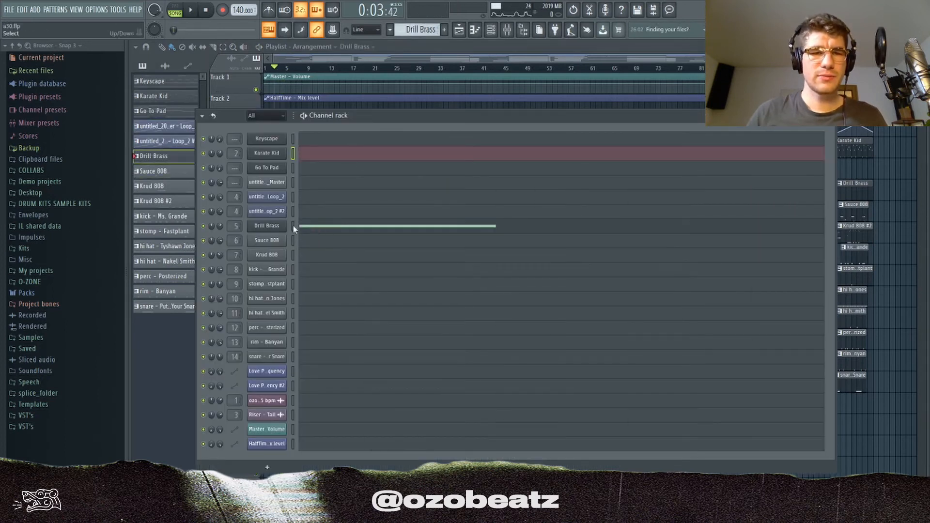
pyautogui.press('l')
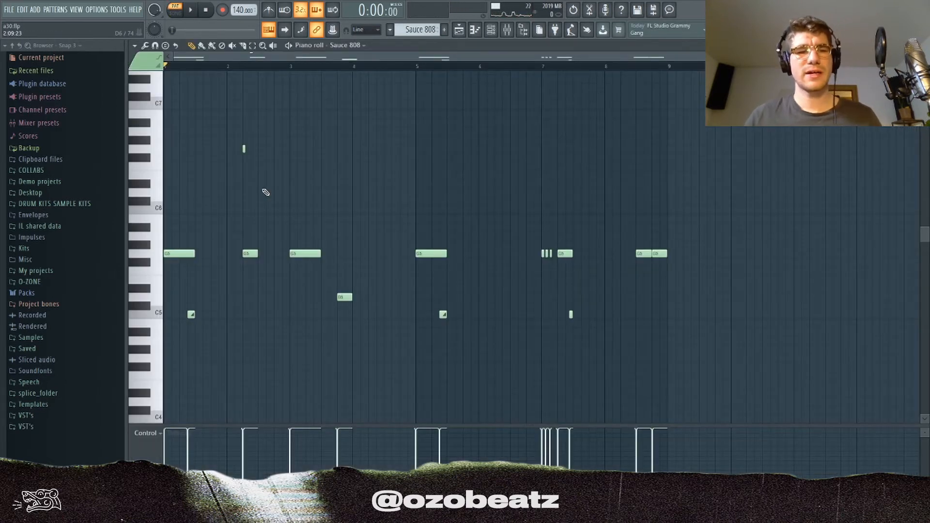
# Play the Sauce 808 pattern in the piano roll and follow its bass notes and short slides through bar 8
pyautogui.press('space')
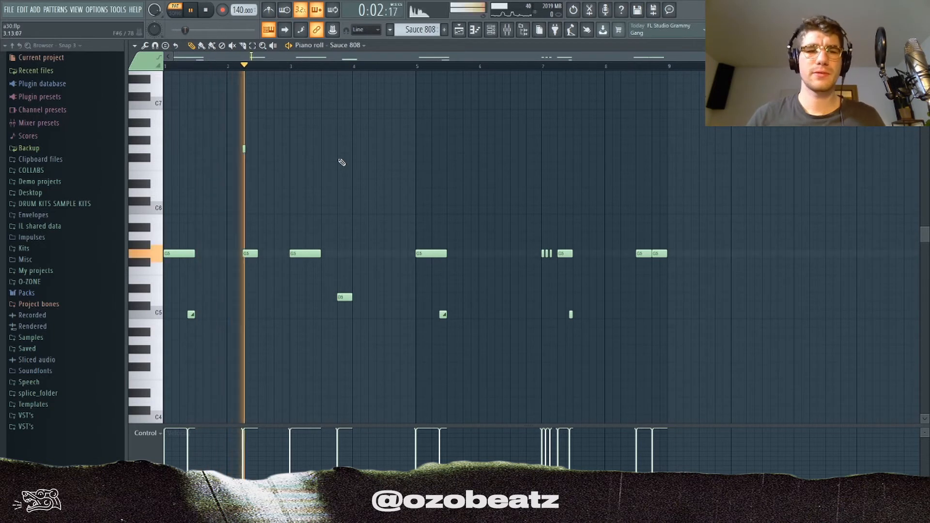
pyautogui.scroll(-1, 370, 164)
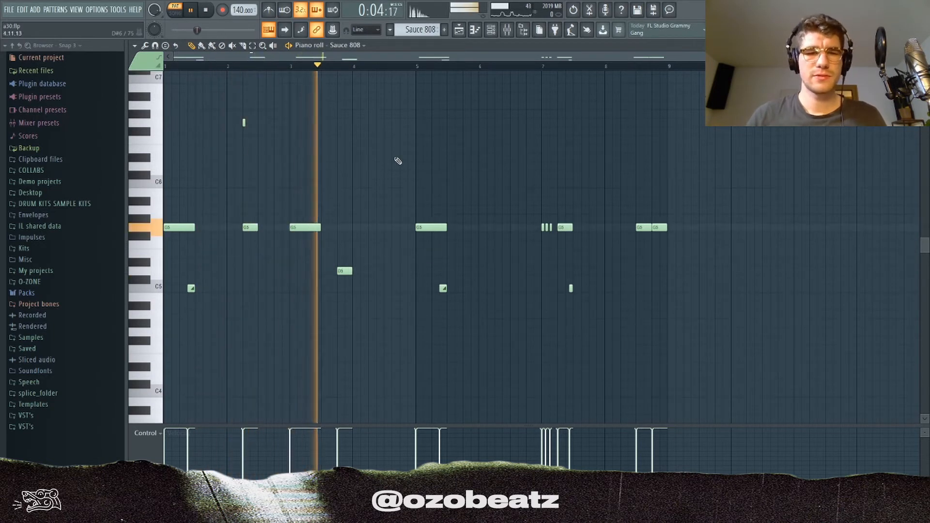
pyautogui.scroll(2, 406, 161)
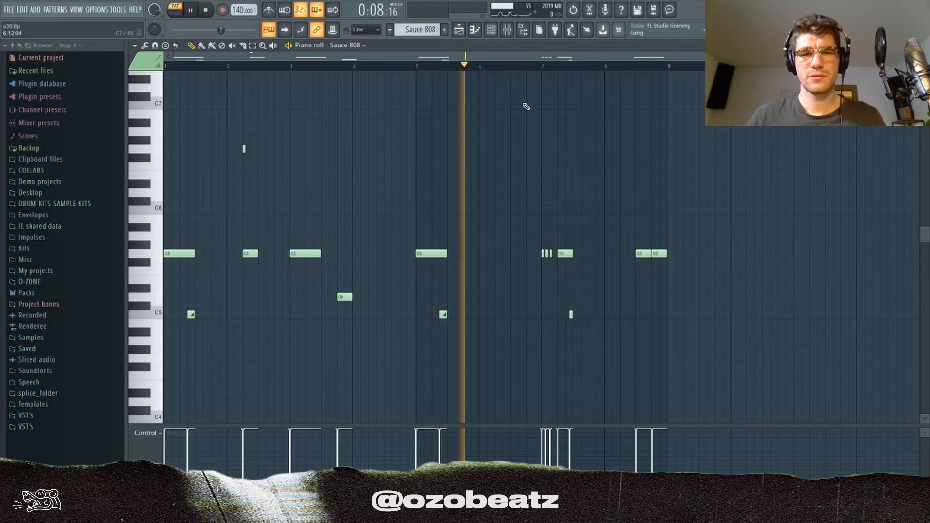
pyautogui.scroll(3, 564, 277)
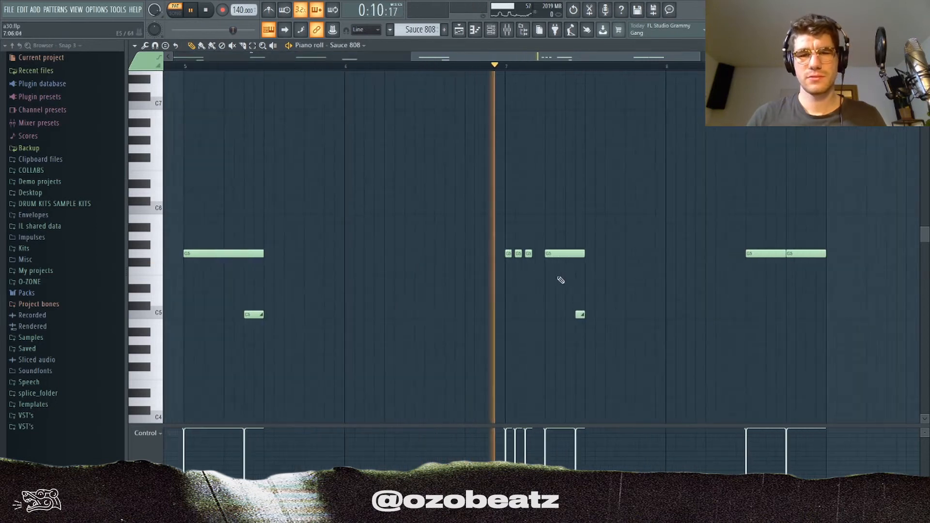
pyautogui.scroll(-2, 540, 279)
pyautogui.scroll(-4, 551, 268)
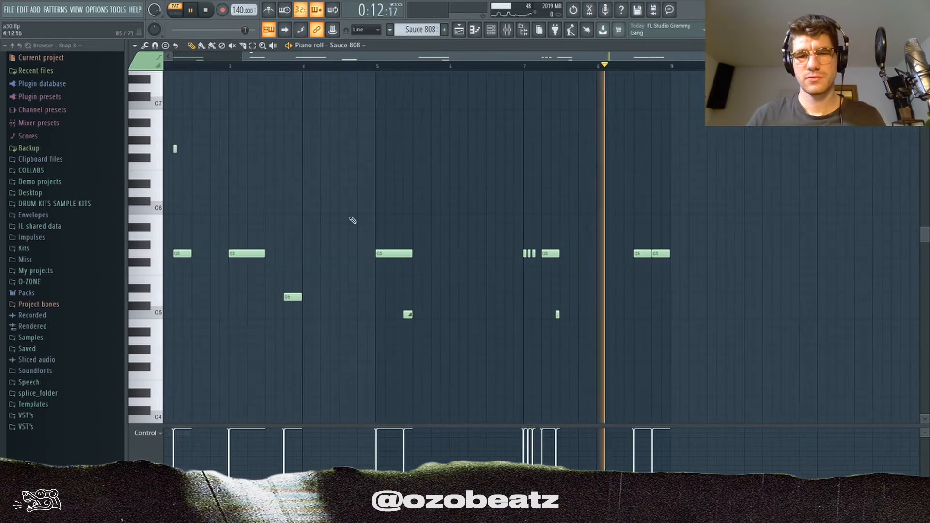
pyautogui.scroll(4, 301, 183)
pyautogui.scroll(-3, 290, 185)
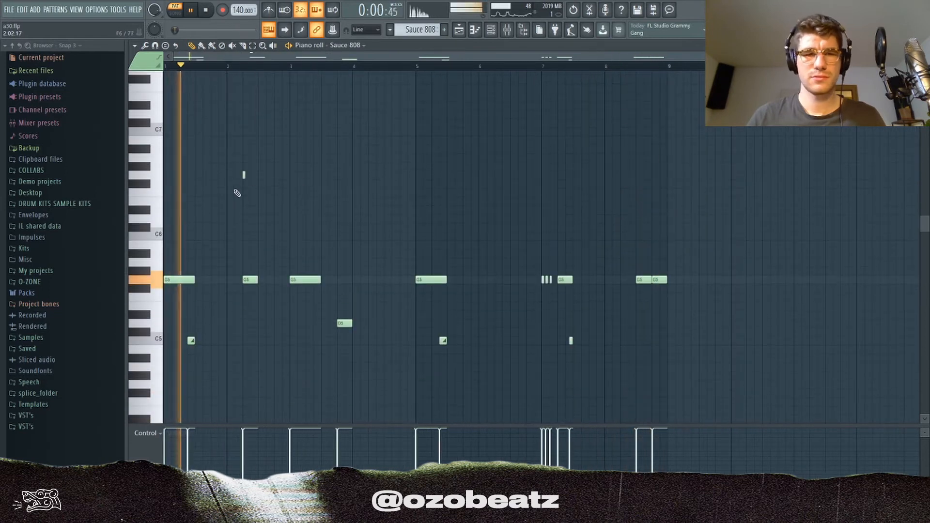
pyautogui.press('space')
# Check the Sauce 808 channel's mixer track for effects, and return to the channel rack
pyautogui.click(495, 35)
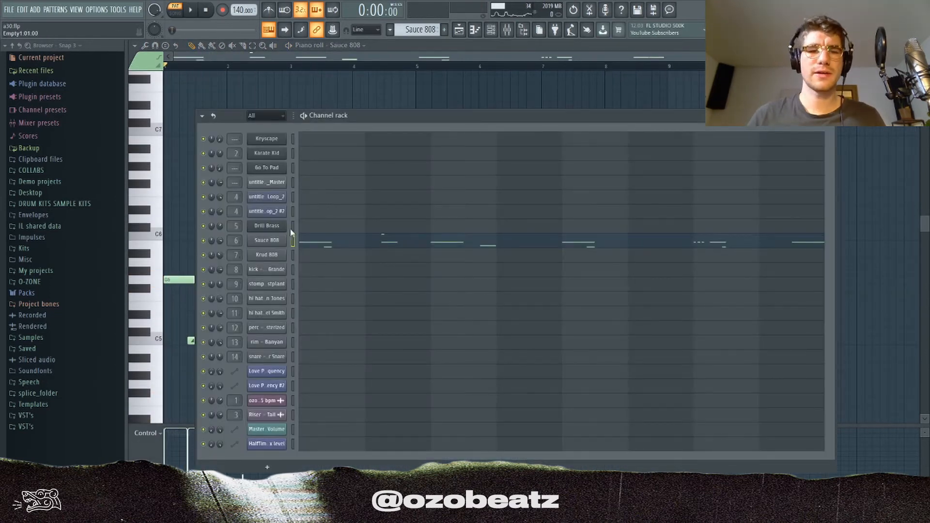
pyautogui.doubleClick(236, 240)
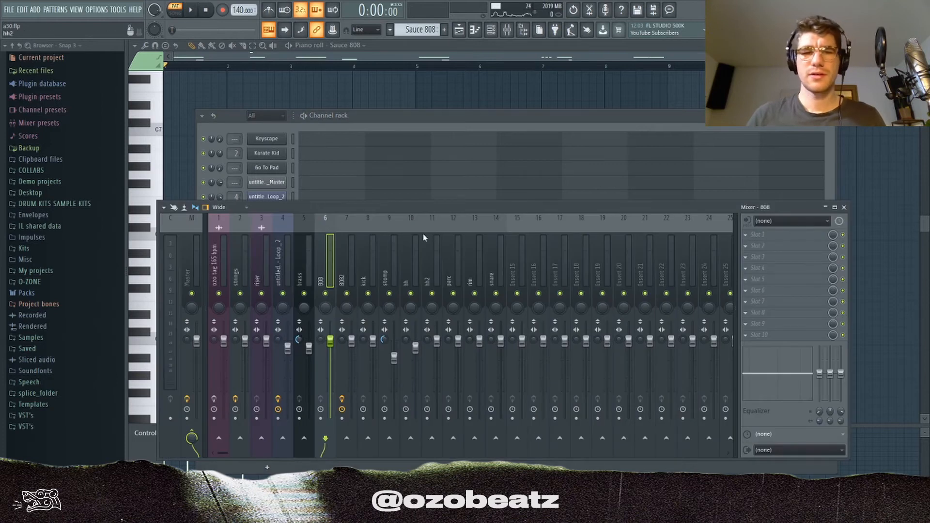
pyautogui.click(398, 115)
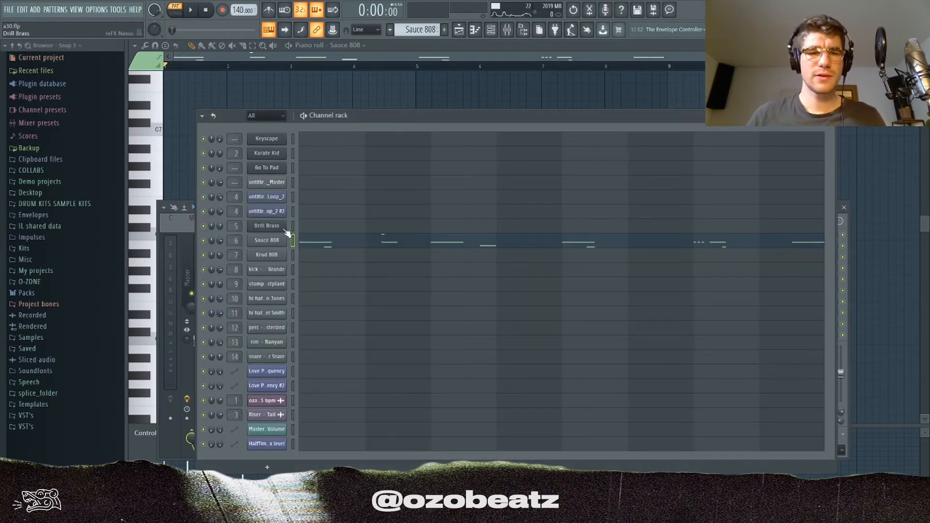
# Switch to the Krud 808 pattern and locate its clips on Track 8 of the playlist
pyautogui.scroll(-1, 425, 30)
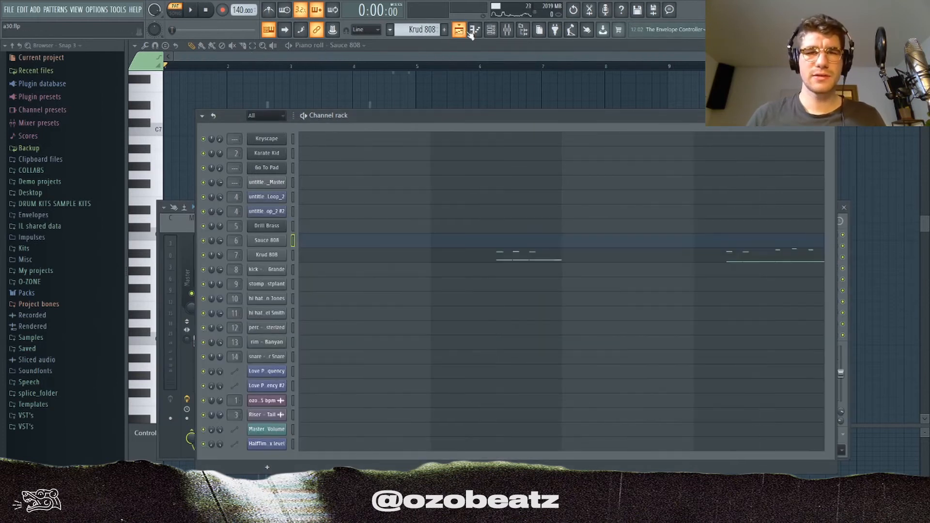
pyautogui.click(459, 31)
pyautogui.scroll(-1, 381, 213)
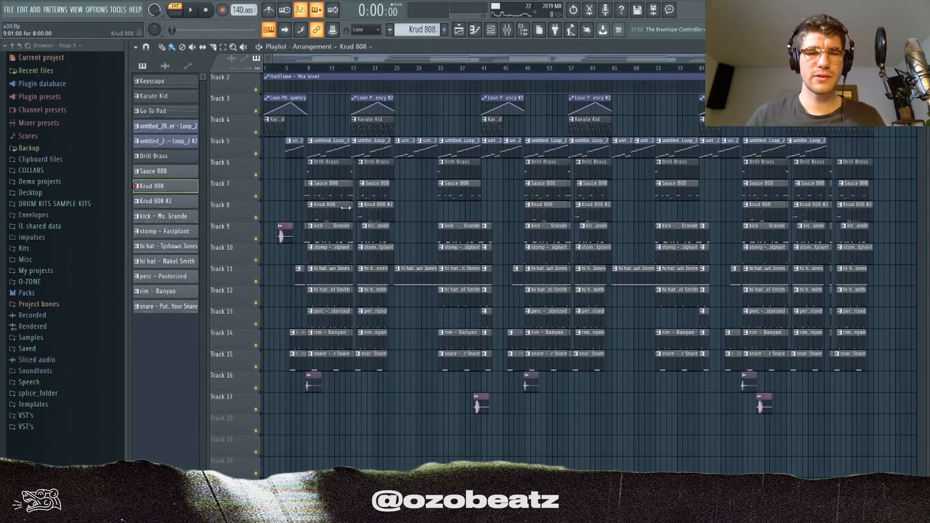
# Inspect the Decapitator and Fruity Reeverb 2 settings on the Krud 808's mixer track
pyautogui.moveTo(553, 195); pyautogui.dragTo(625, 139)
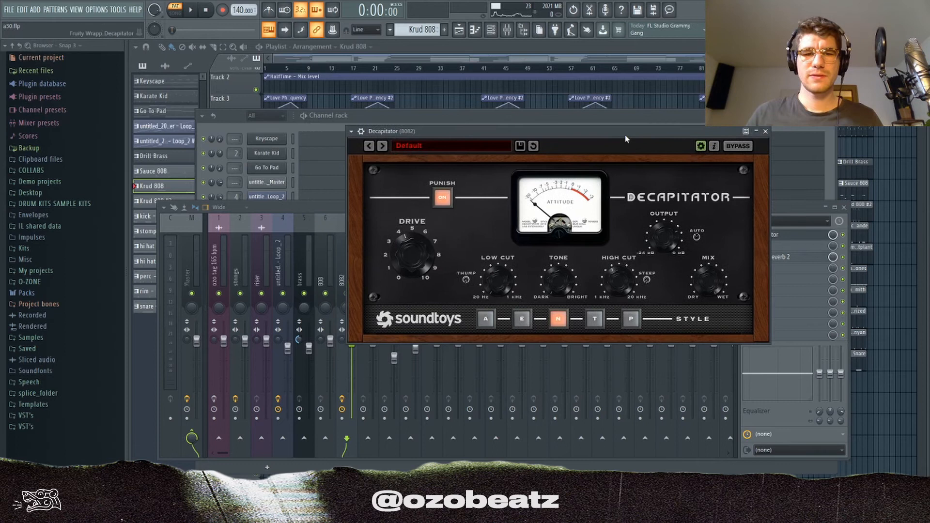
pyautogui.click(765, 131)
pyautogui.click(790, 262)
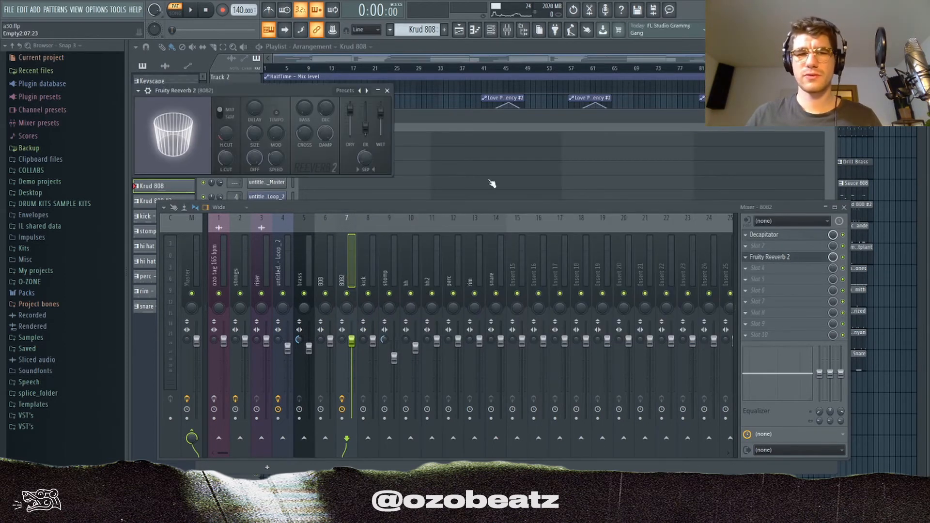
pyautogui.moveTo(300, 88); pyautogui.dragTo(482, 106)
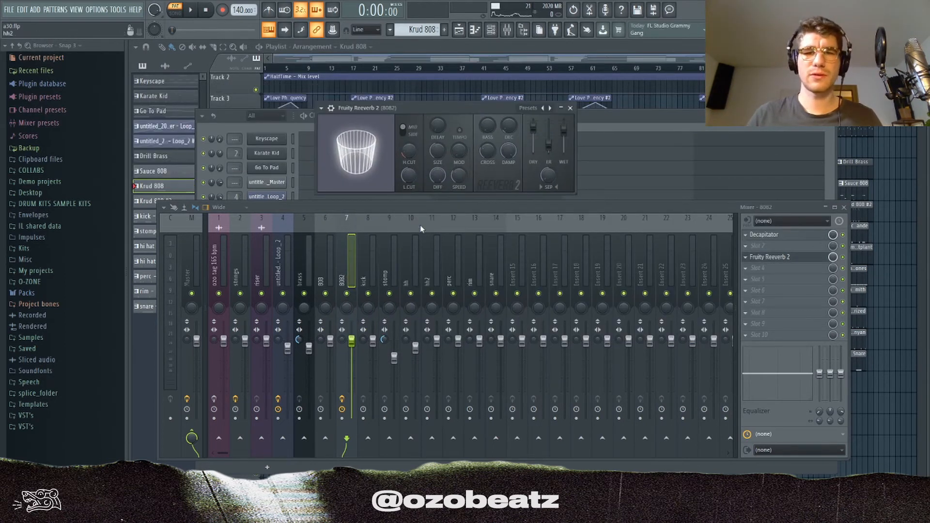
pyautogui.moveTo(564, 127); pyautogui.dragTo(566, 145)
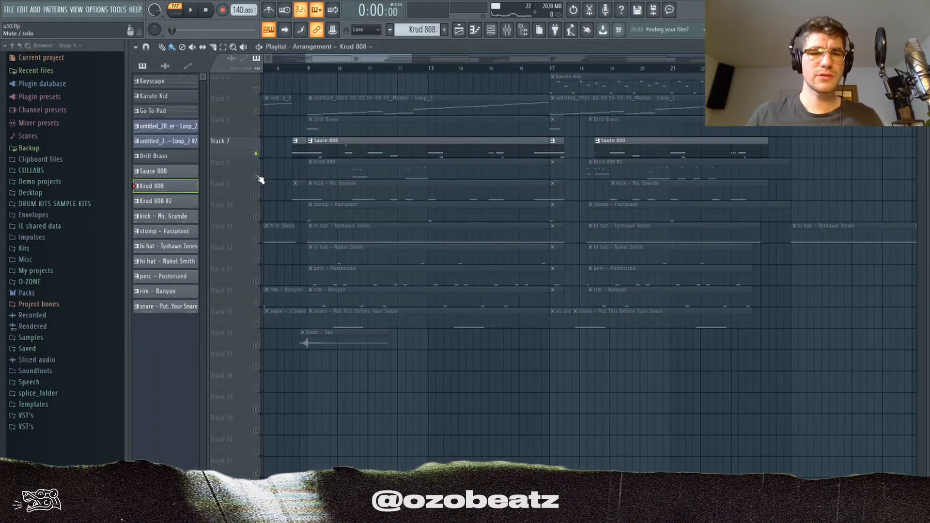
# Unmute Track 8 alongside Track 7, and follow the first Krud 808 clip's notes in the piano roll during playback from bar 9
pyautogui.click(256, 175)
pyautogui.scroll(3, 319, 155)
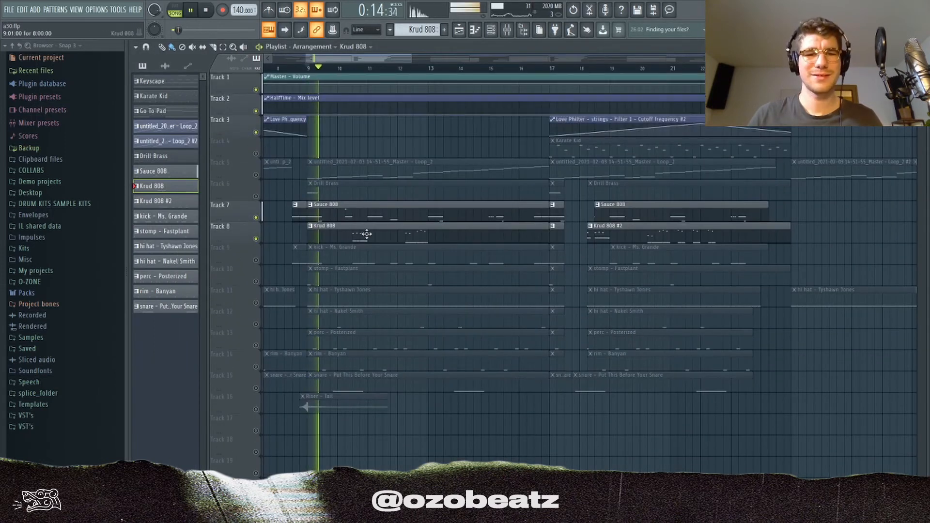
pyautogui.doubleClick(356, 237)
pyautogui.scroll(3, 368, 183)
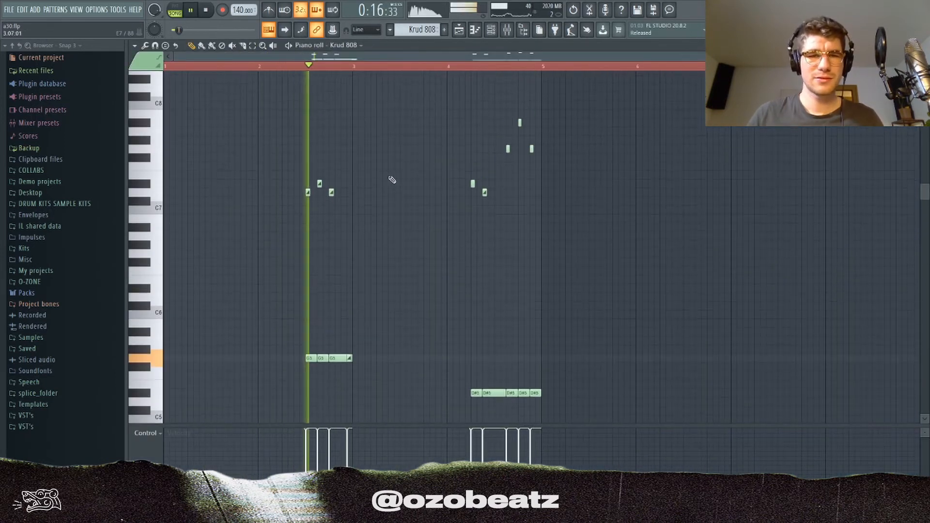
pyautogui.scroll(-1, 396, 179)
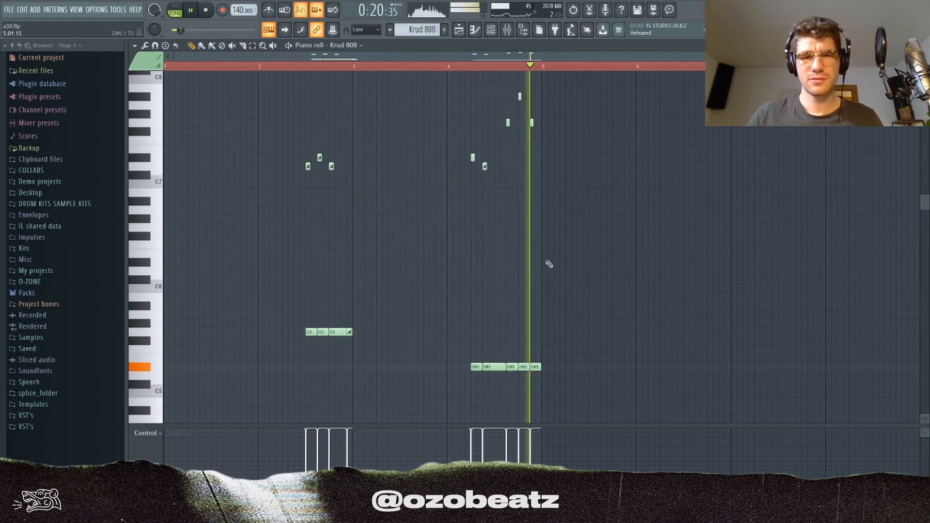
# Move the playhead to bar 17 and examine the Krud 808 #2 clip's notes in the piano roll
pyautogui.click(459, 30)
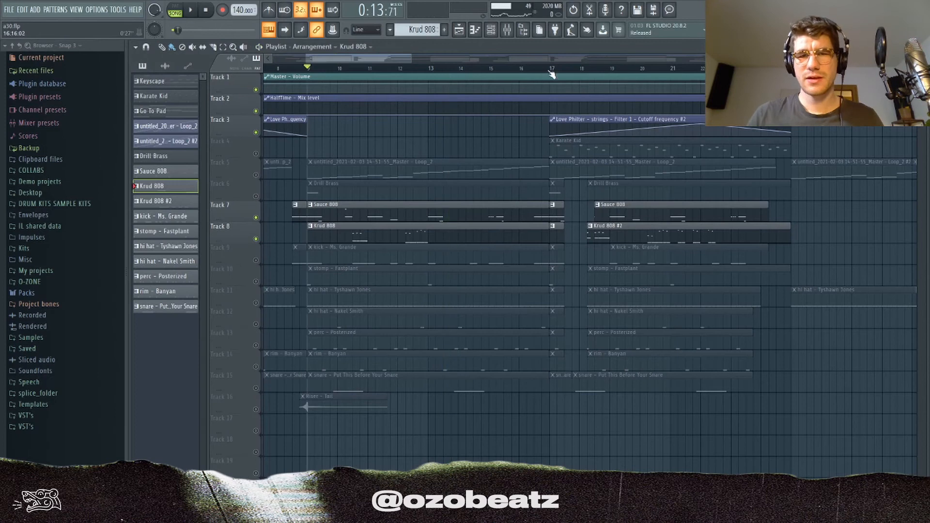
pyautogui.press('space')
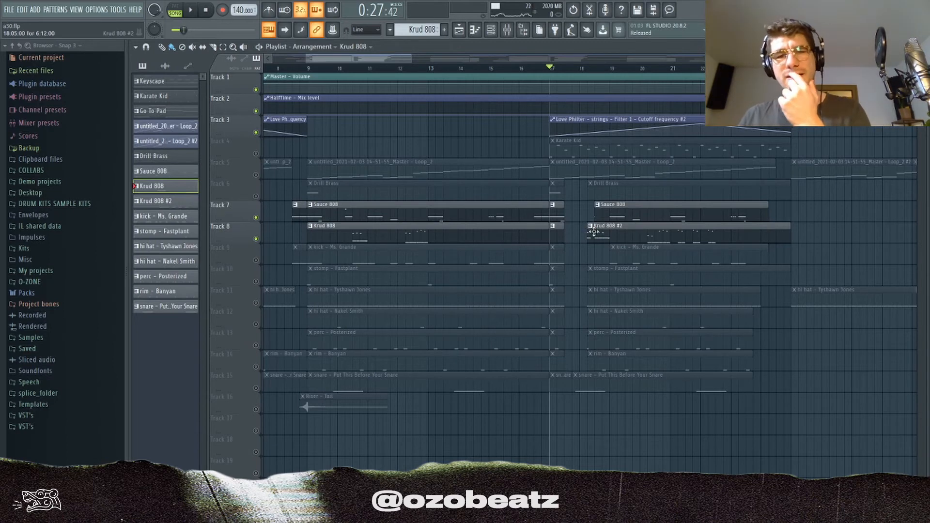
pyautogui.doubleClick(608, 238)
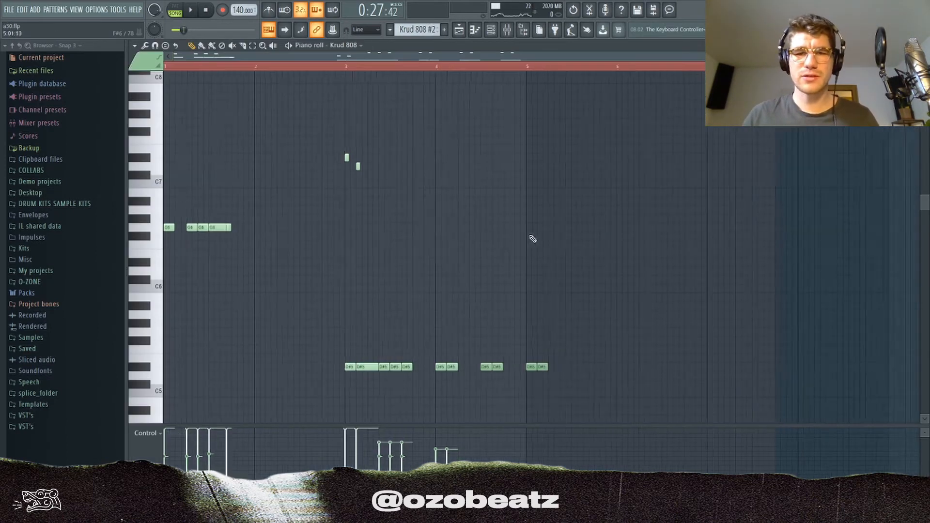
pyautogui.scroll(5, 264, 182)
pyautogui.scroll(-3, 284, 156)
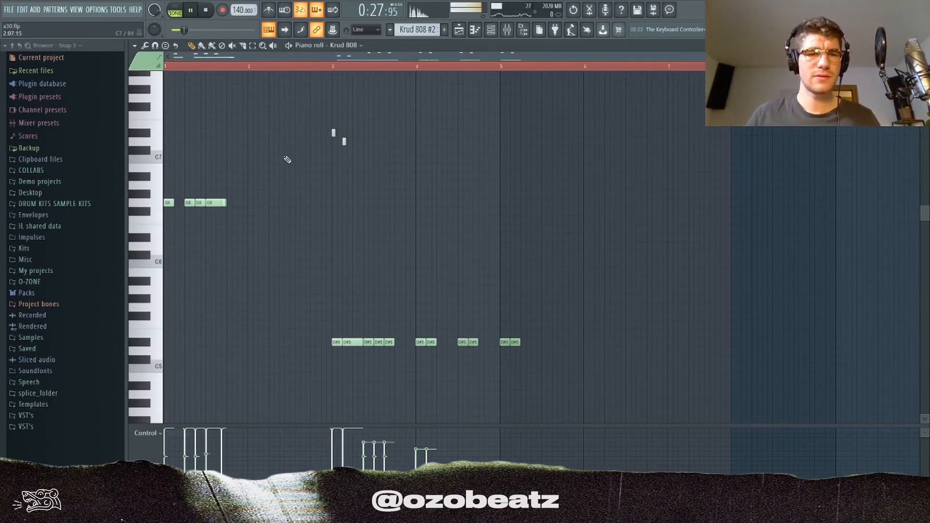
# Play the two 808 tracks from bar 17 while following the Krud 808 #2 bass and high slide notes in the piano roll
pyautogui.press('F5')
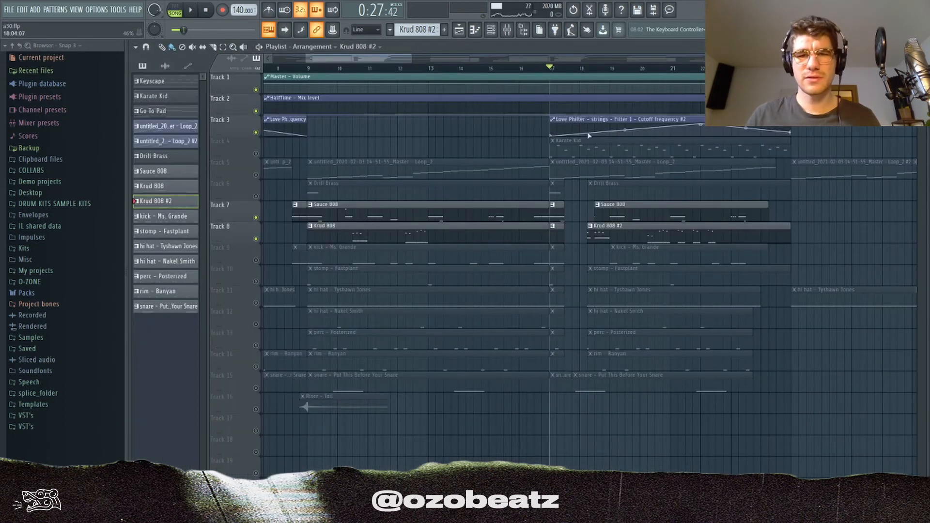
pyautogui.press('space')
pyautogui.doubleClick(613, 238)
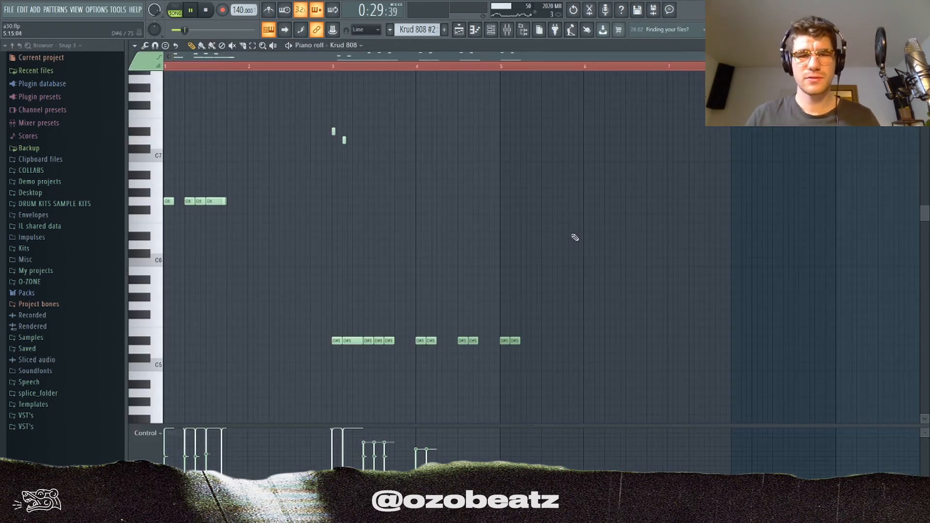
pyautogui.scroll(-2, 315, 183)
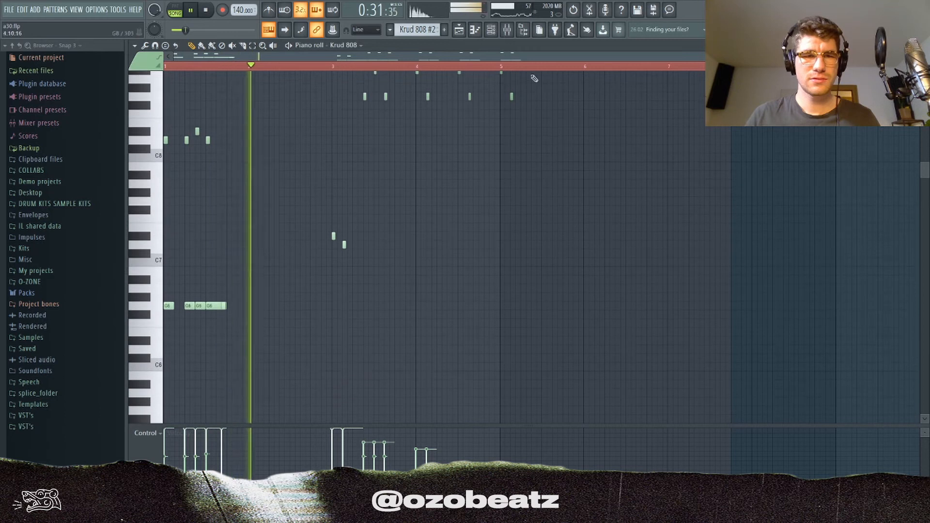
pyautogui.scroll(-1, 436, 249)
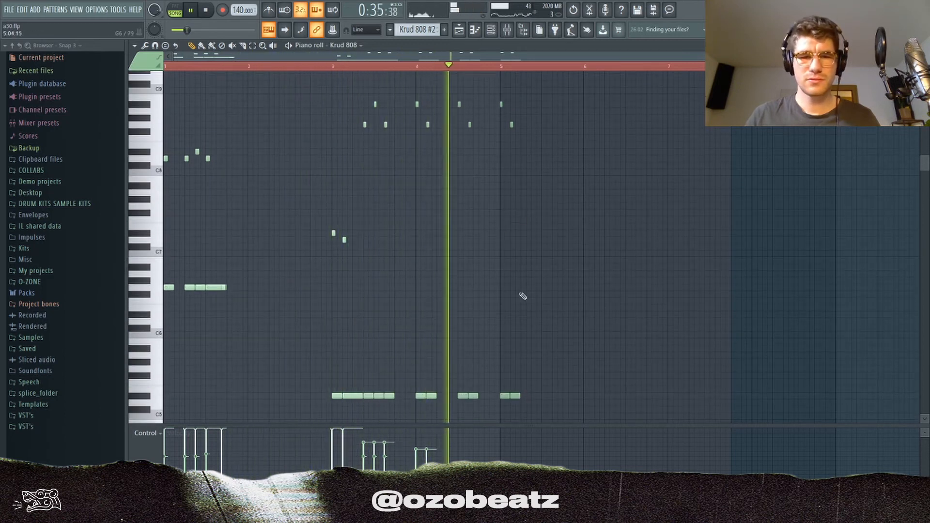
pyautogui.press('space')
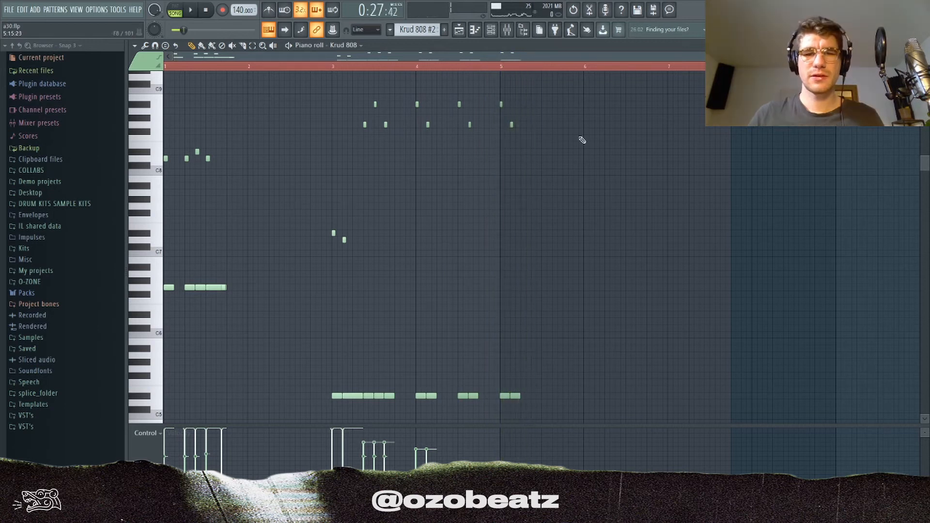
# Select the Krud 808 #2 bass and high slide notes from bar 4 onward, and play that part of the clip
pyautogui.moveTo(554, 93); pyautogui.dragTo(407, 421)
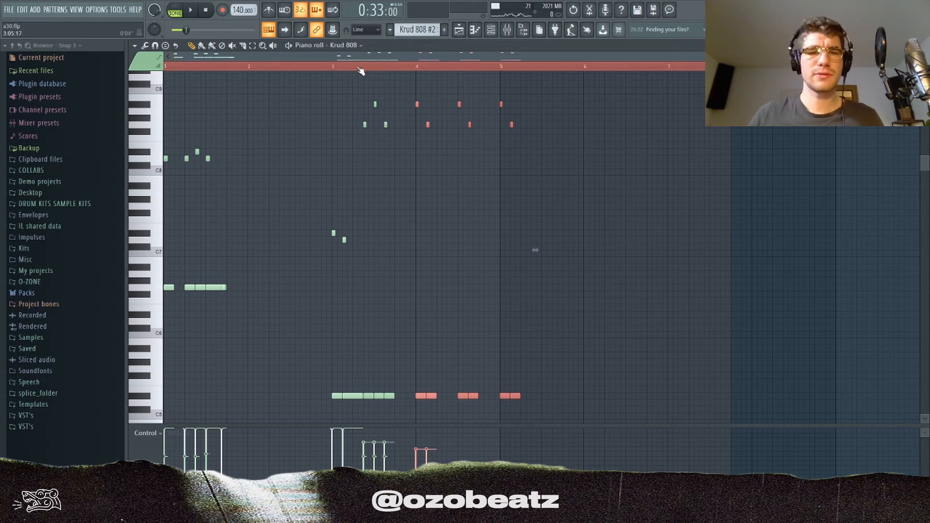
pyautogui.press('space')
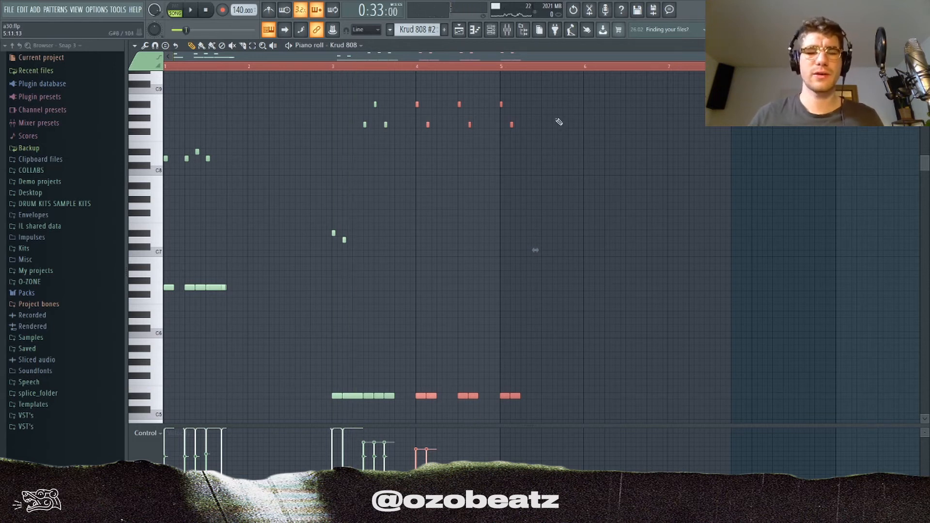
pyautogui.press('space')
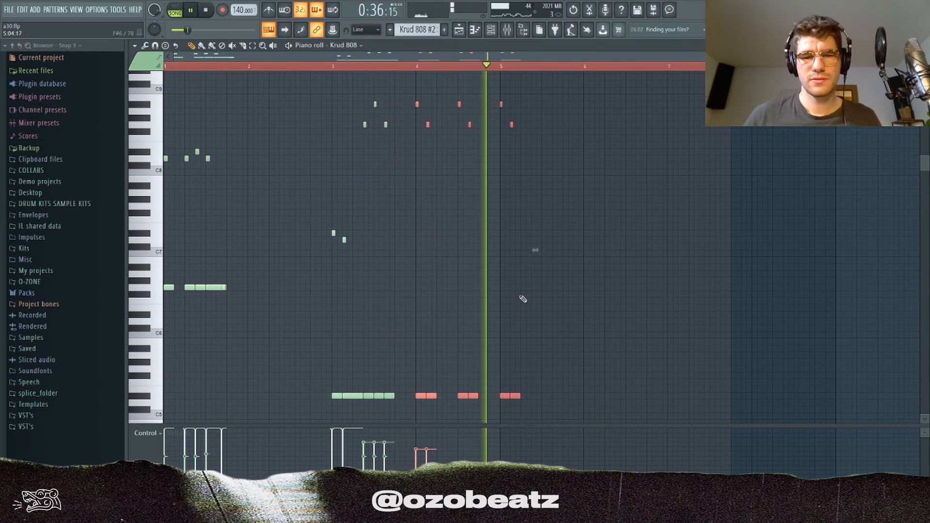
pyautogui.press('space')
# Return to the playlist and unmute all of its tracks again
pyautogui.press('F5')
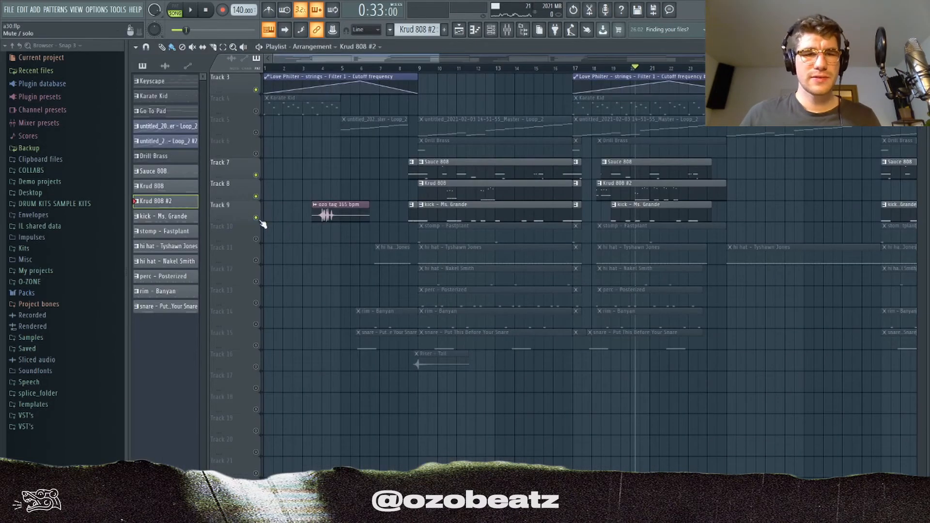
pyautogui.rightClick(259, 221)
pyautogui.rightClick(260, 221)
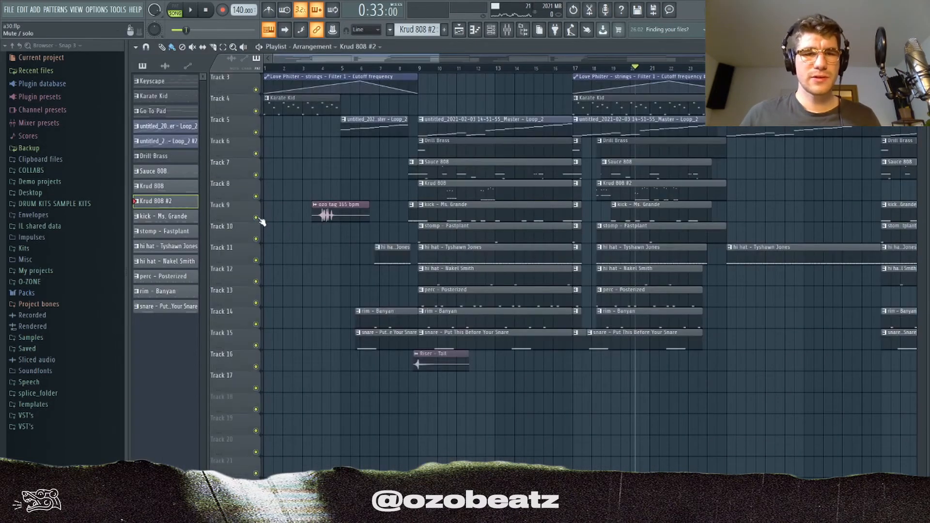
# Open the kick - Ms. Grande pattern's notes in the piano roll
pyautogui.scroll(-1, 390, 33)
pyautogui.press('F6')
pyautogui.click(343, 273)
pyautogui.scroll(-2, 387, 252)
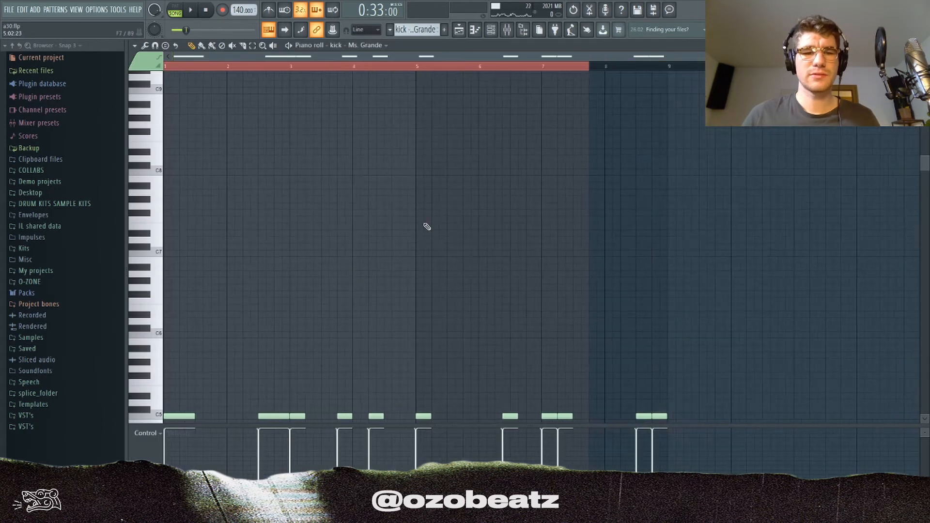
pyautogui.scroll(-3, 405, 197)
# Switch from song to pattern playback and listen to the kick - Ms. Grande pattern on its own
pyautogui.click(180, 67)
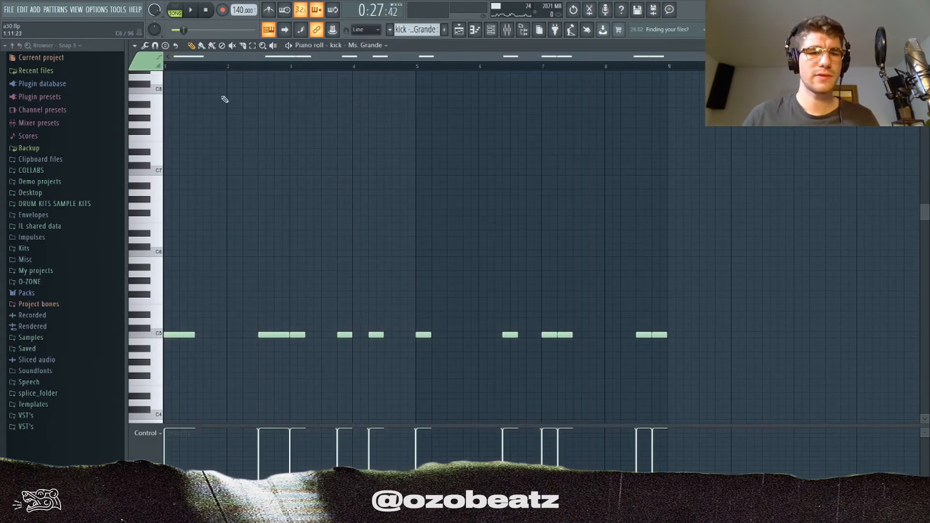
pyautogui.press('space')
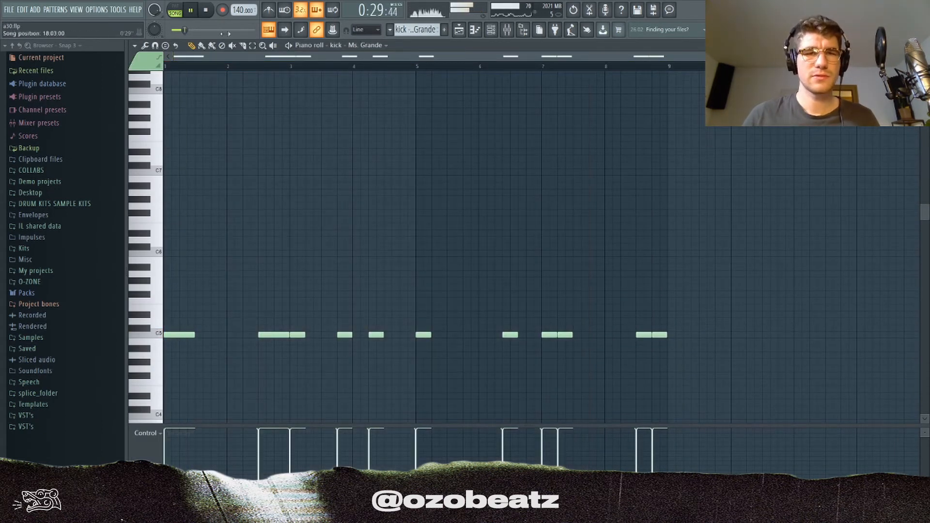
pyautogui.press('space')
pyautogui.click(176, 13)
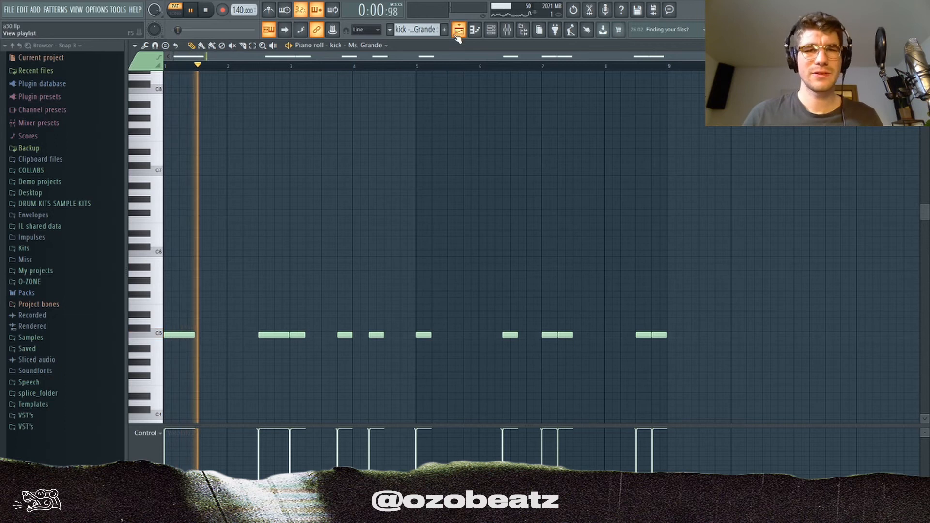
pyautogui.scroll(-3, 379, 227)
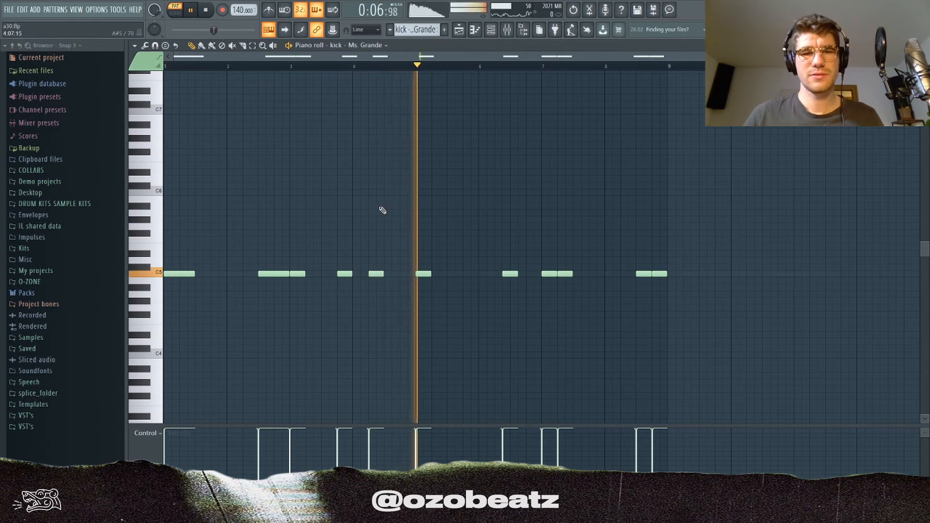
pyautogui.press('space')
# Open the stomp - Fastplant clip from the playlist in the piano roll and play its pattern
pyautogui.click(462, 30)
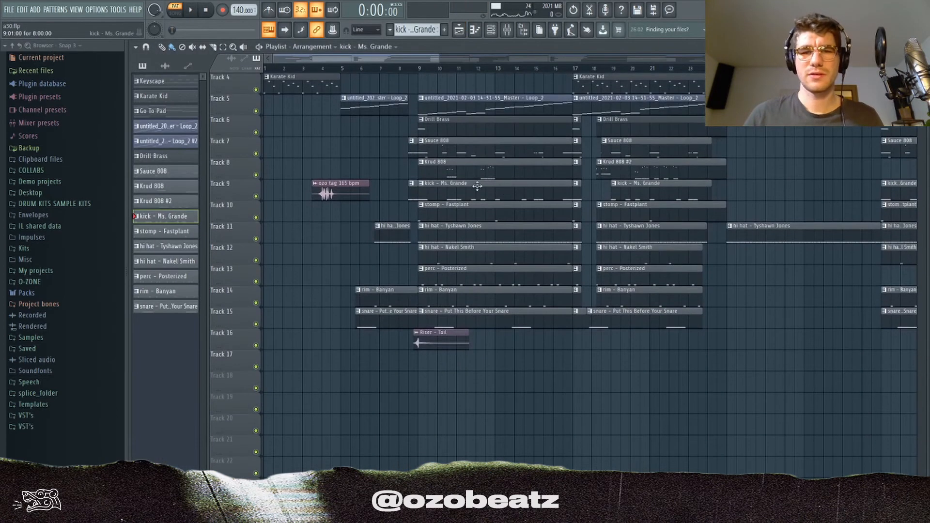
pyautogui.doubleClick(453, 214)
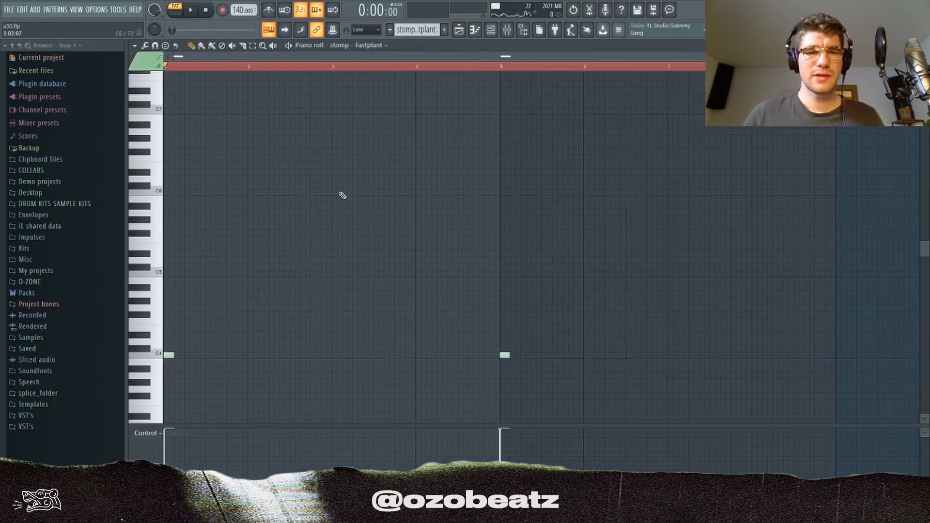
pyautogui.press('space')
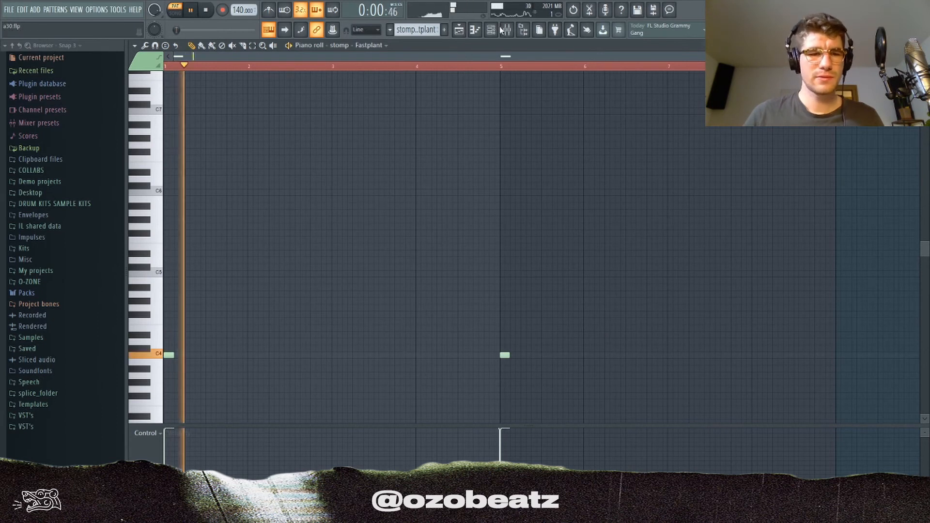
pyautogui.press('space')
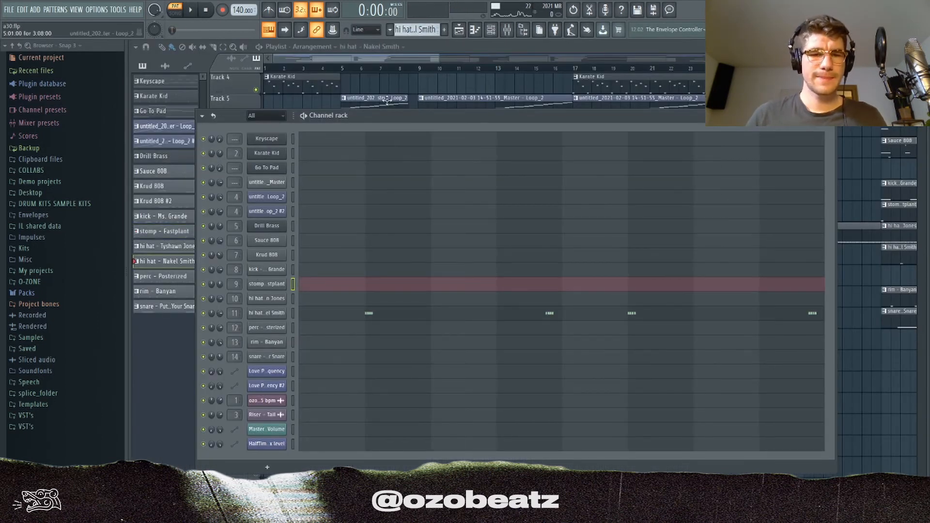
# Examine the hi hat - Tyshawn Jones and hi hat - Nakel Smith patterns and listen to the Nakel Smith hits
pyautogui.scroll(1, 421, 30)
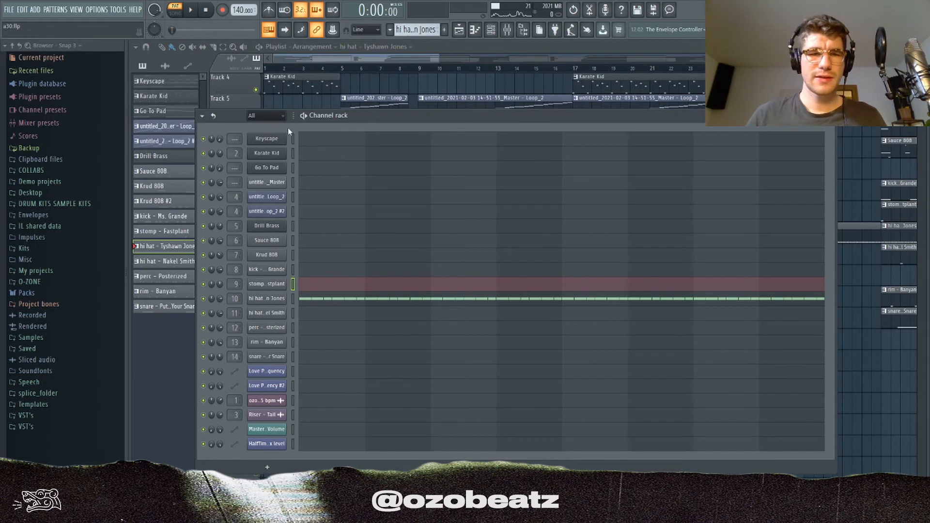
pyautogui.click(355, 299)
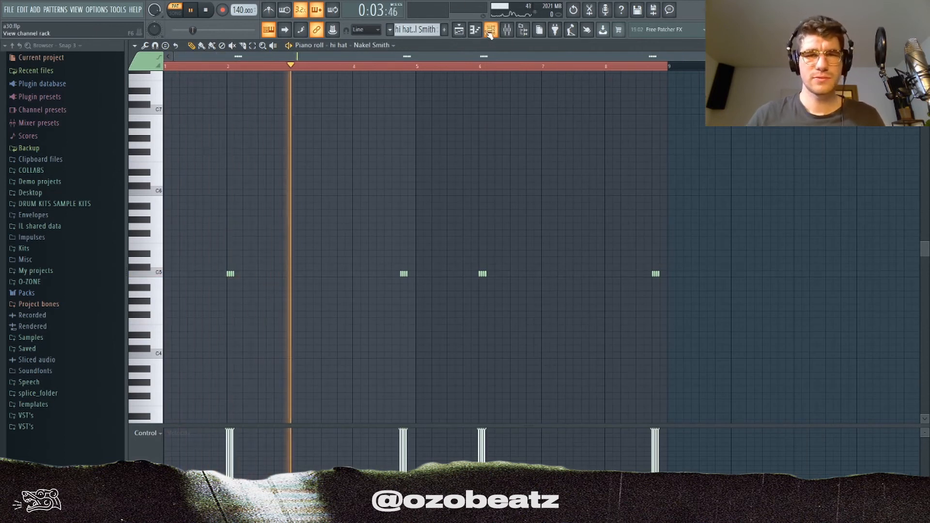
pyautogui.press('F6')
pyautogui.doubleClick(232, 314)
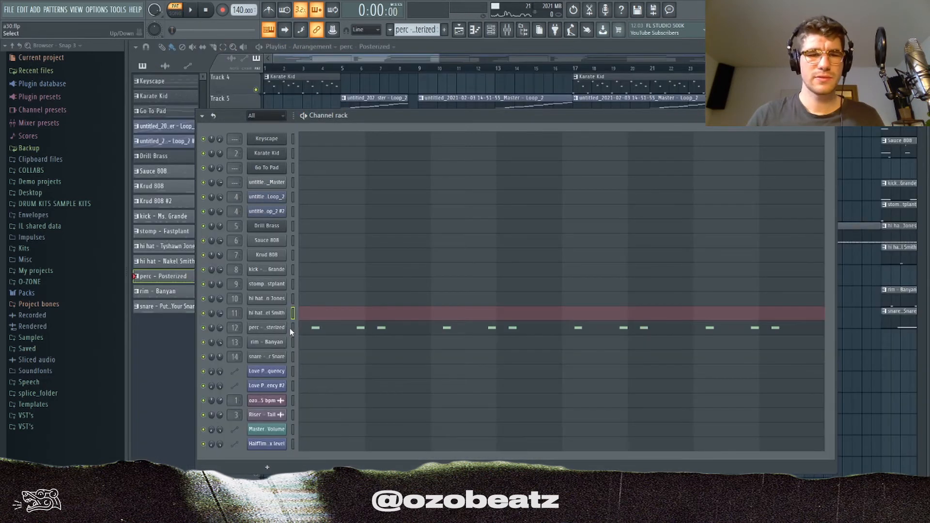
# Review the perc - Posterized and rim - Banyan patterns in the piano roll, listening to the rim hits
pyautogui.press('F7')
pyautogui.press('space')
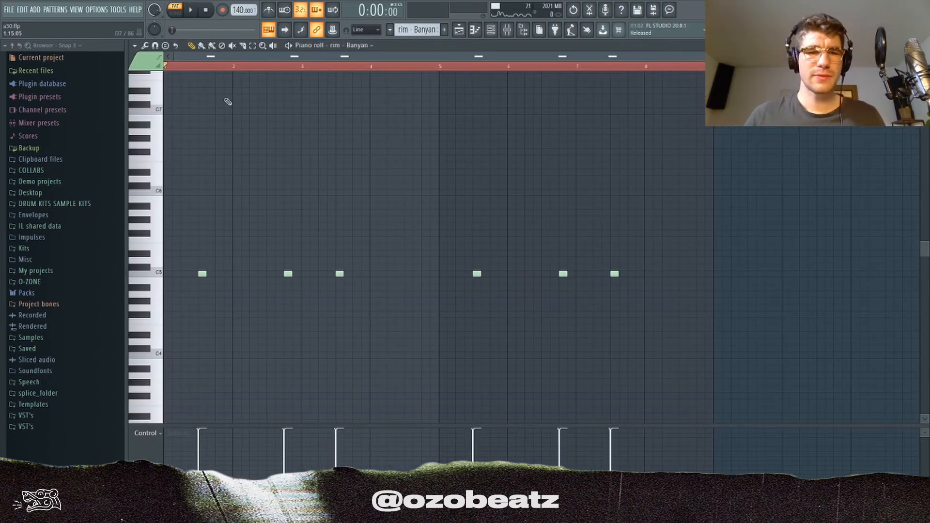
pyautogui.click(192, 12)
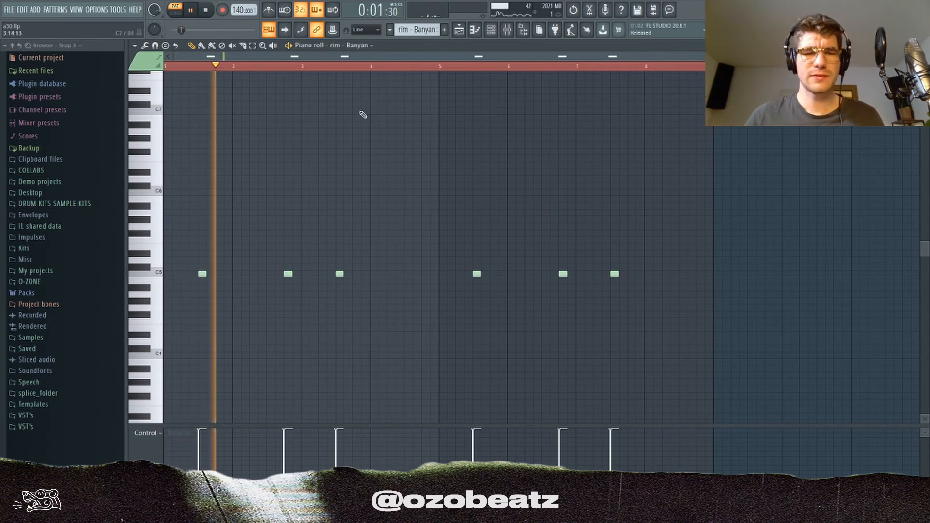
pyautogui.click(491, 29)
pyautogui.click(490, 30)
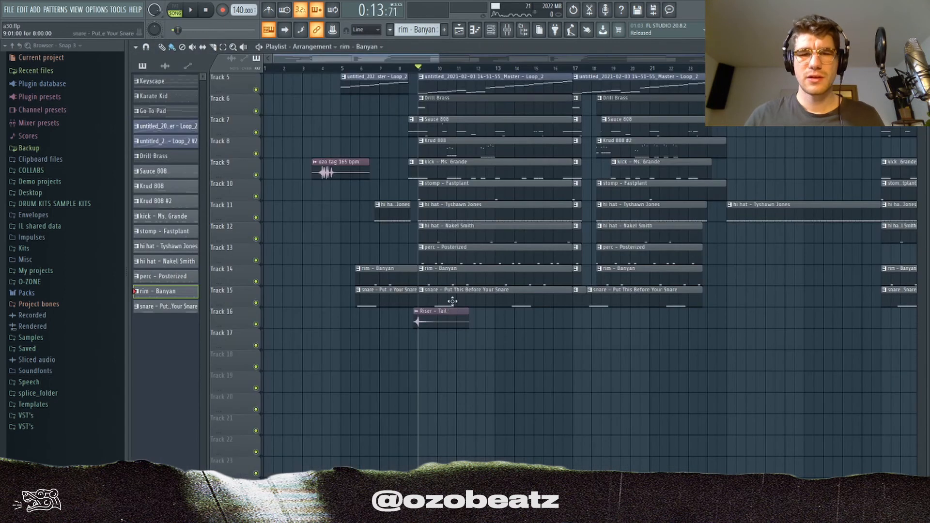
# Inspect the snare - Put This Before Your Snare clip's notes and its channel sampler settings and waveform
pyautogui.doubleClick(448, 302)
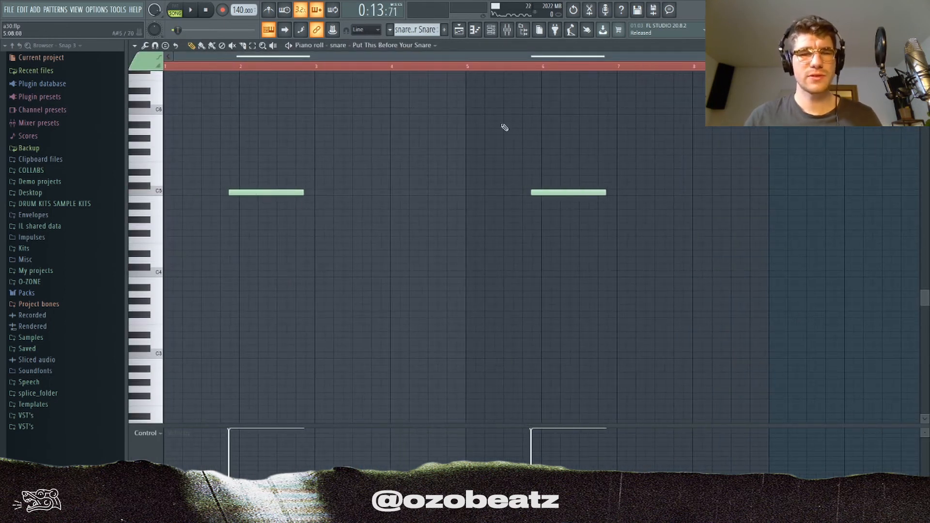
pyautogui.click(499, 32)
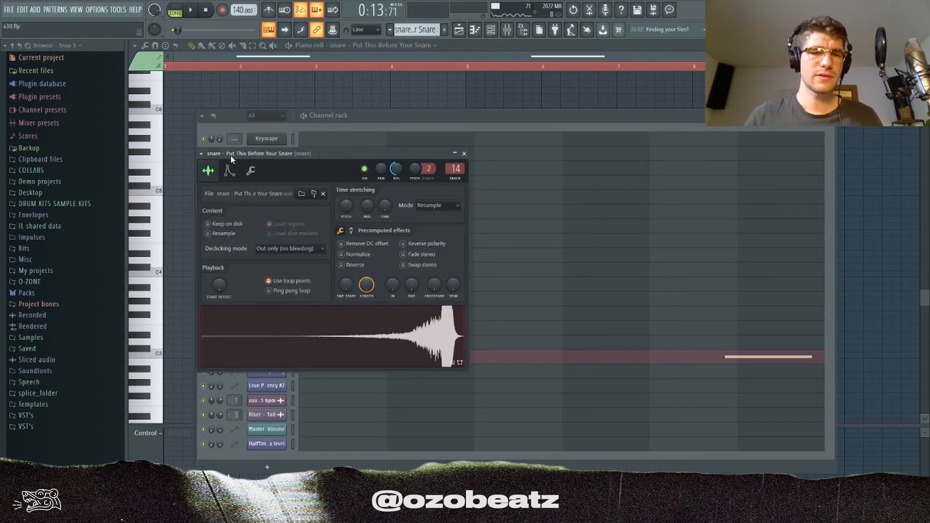
pyautogui.moveTo(230, 156); pyautogui.dragTo(252, 157)
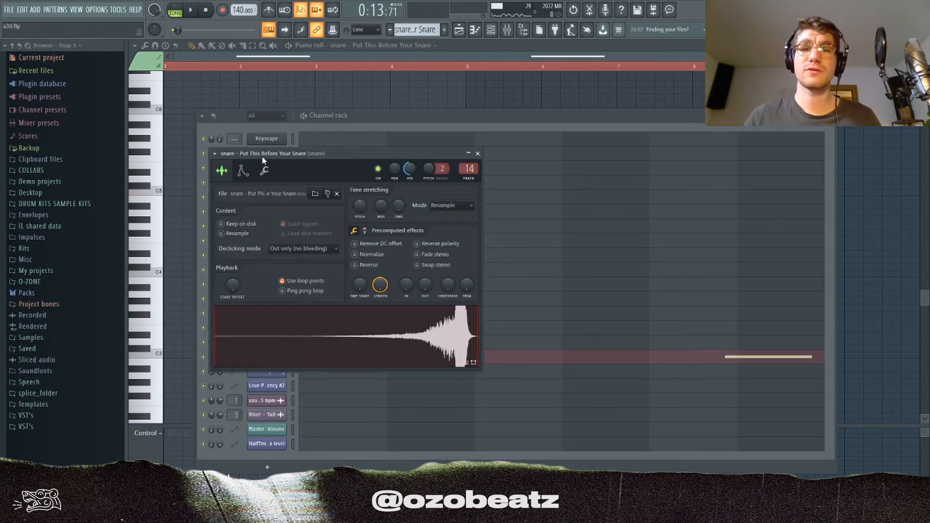
pyautogui.click(371, 104)
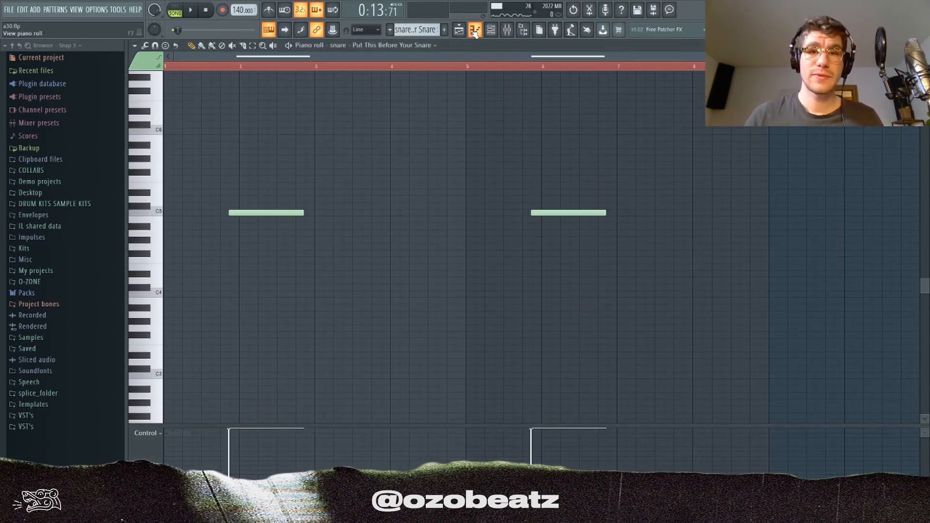
# Play only the Track 14 rim and Track 15 snare in the playlist from bar 9, and unmute all tracks
pyautogui.click(460, 31)
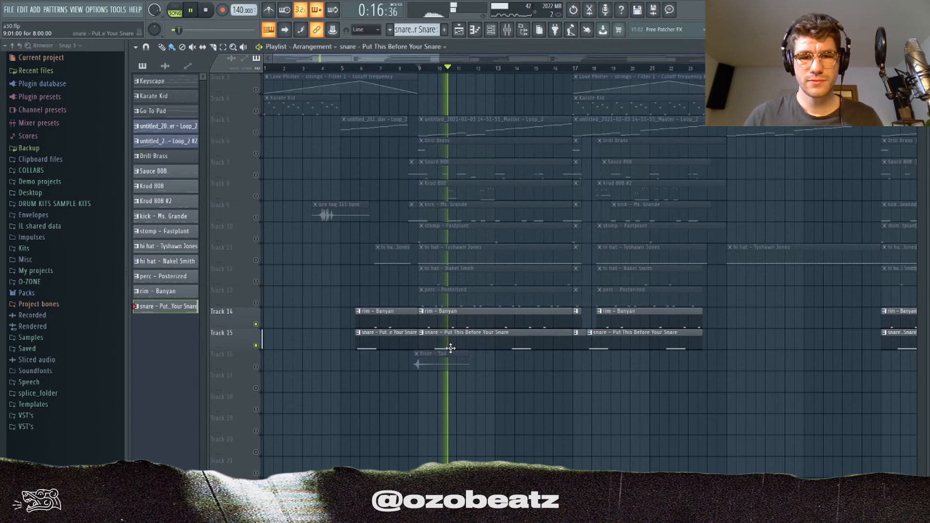
pyautogui.press('space')
pyautogui.rightClick(256, 345)
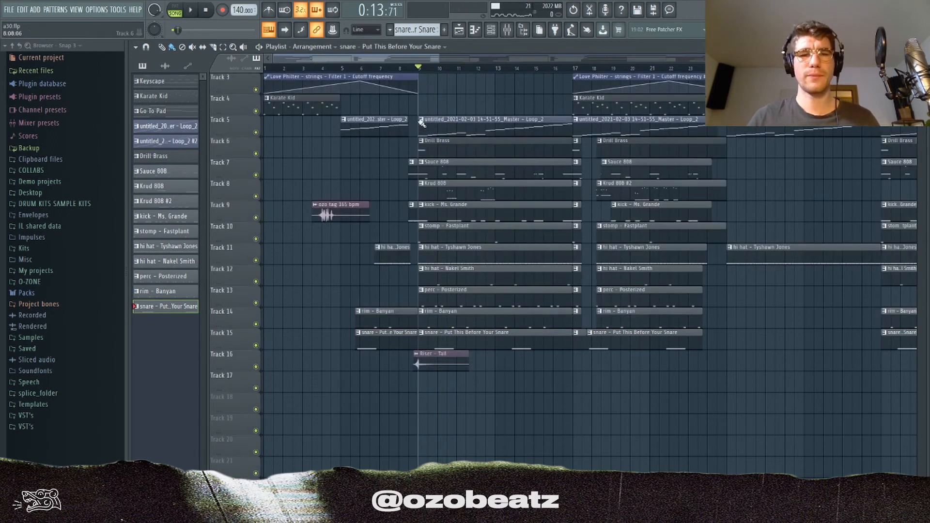
# Solo Track 16 with the HalfTime automation on Track 2, and play the Riser - Tail clip from just before bar 9
pyautogui.click(409, 69)
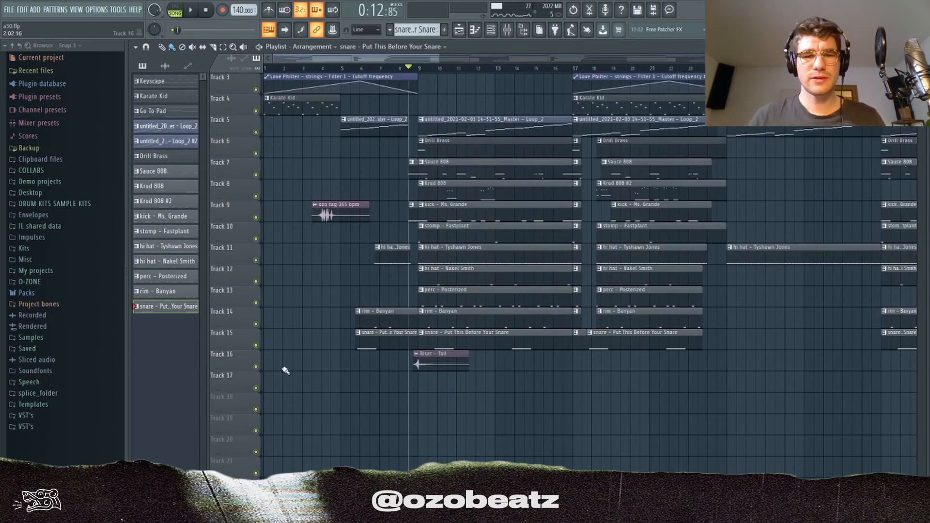
pyautogui.rightClick(256, 367)
pyautogui.scroll(2, 326, 257)
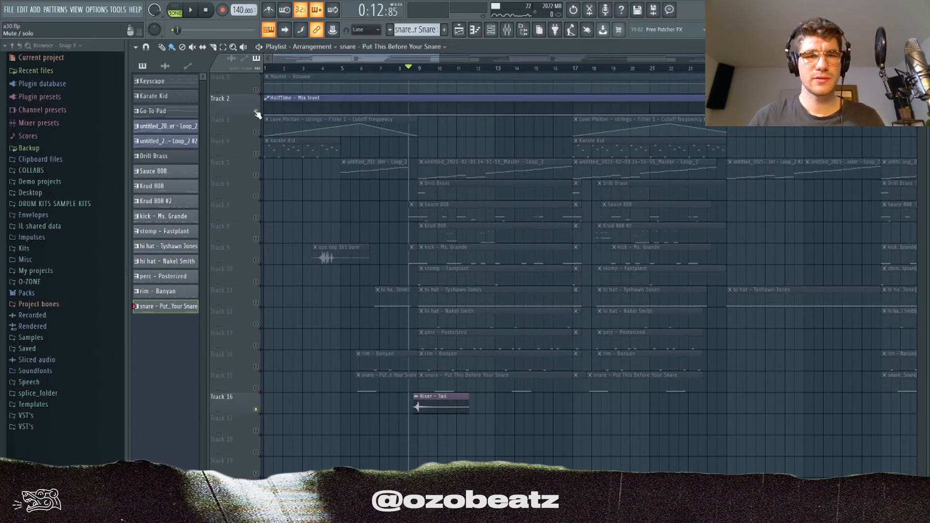
pyautogui.press('space')
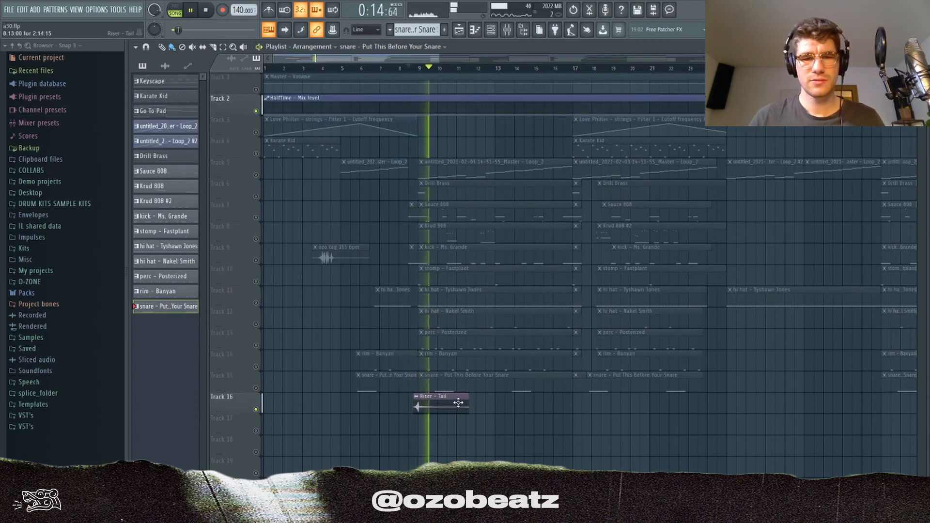
pyautogui.press('space')
# Show the whole arrangement, unmute all tracks, and return the playhead to the start of the song
pyautogui.scroll(-3, 524, 417)
pyautogui.scroll(-2, 524, 418)
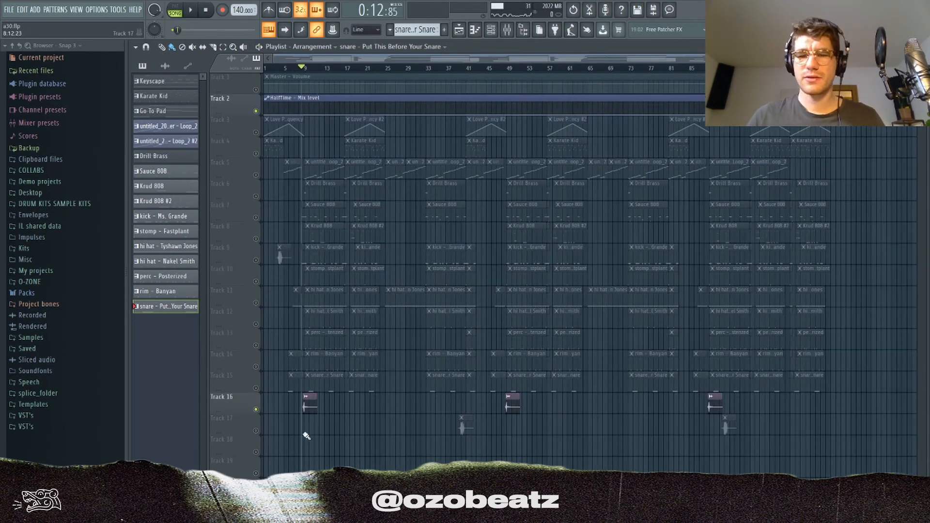
pyautogui.rightClick(258, 411)
pyautogui.press('Home')
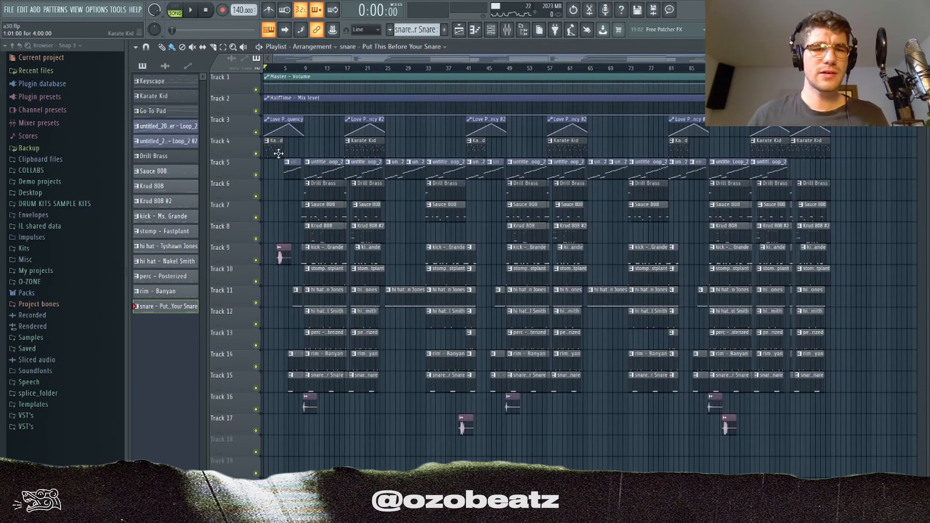
# Examine the intro section in bars 1 to 8 of the playlist and play its opening
pyautogui.click(277, 69)
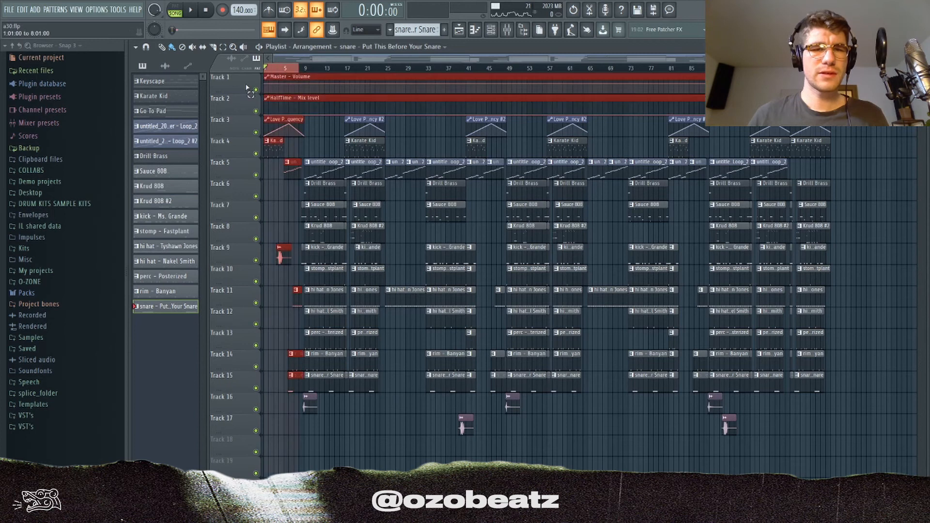
pyautogui.click(262, 71)
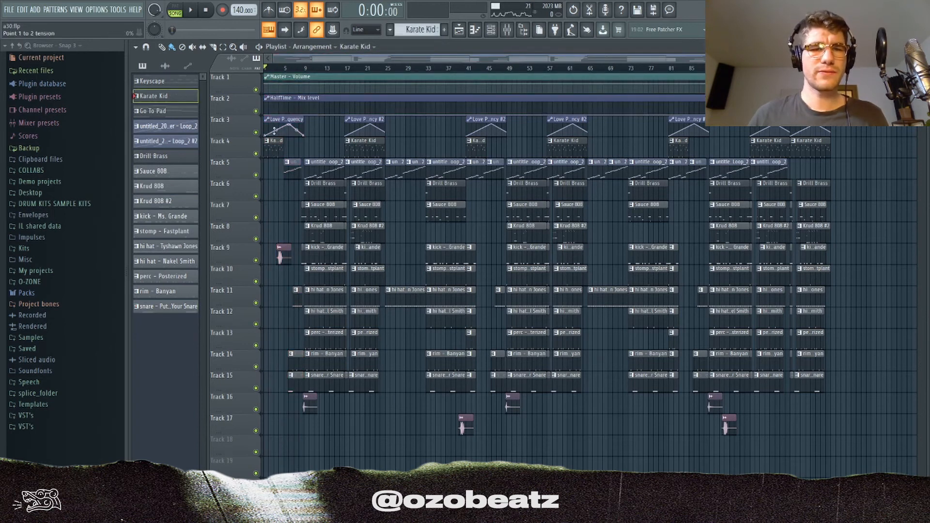
pyautogui.press('space')
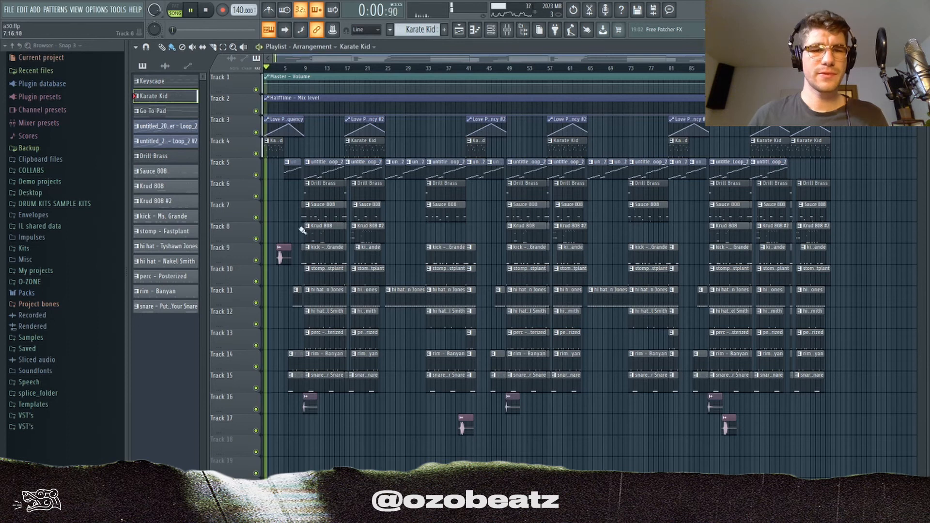
pyautogui.press('space')
pyautogui.scroll(3, 284, 74)
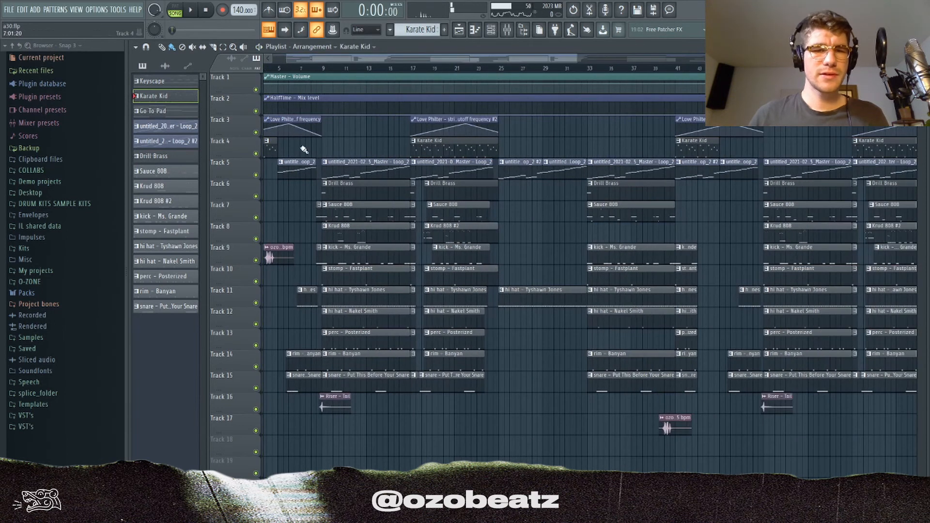
# Play the second half of the intro from bar 5 of the playlist, where the rim, snare and hi-hat clips come in
pyautogui.click(280, 70)
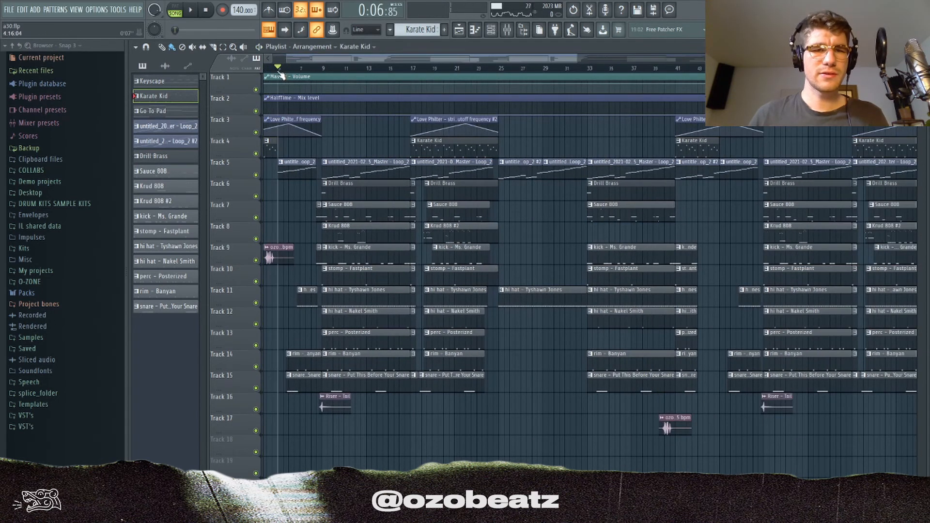
pyautogui.scroll(-2, 283, 170)
pyautogui.scroll(1, 298, 135)
pyautogui.press('space')
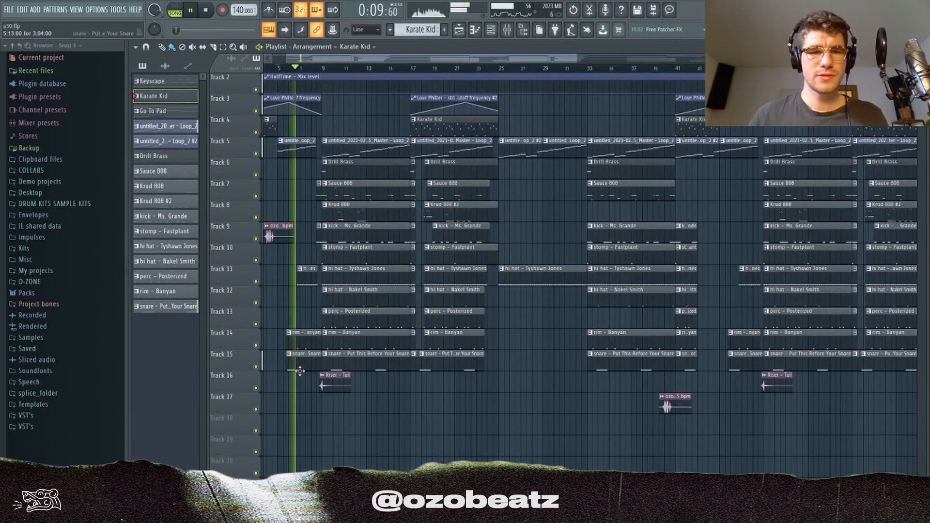
pyautogui.press('space')
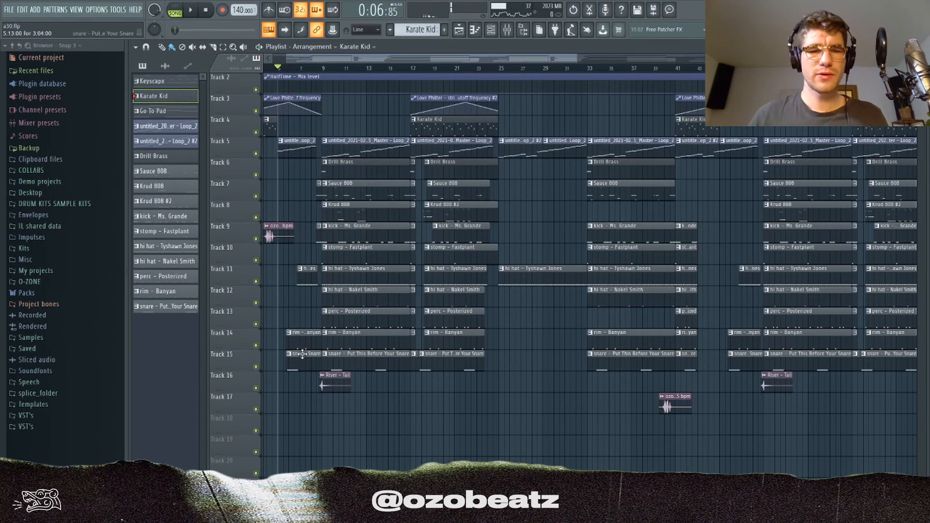
# Play the first full drum and 808 section of the arrangement from bar 9
pyautogui.click(322, 70)
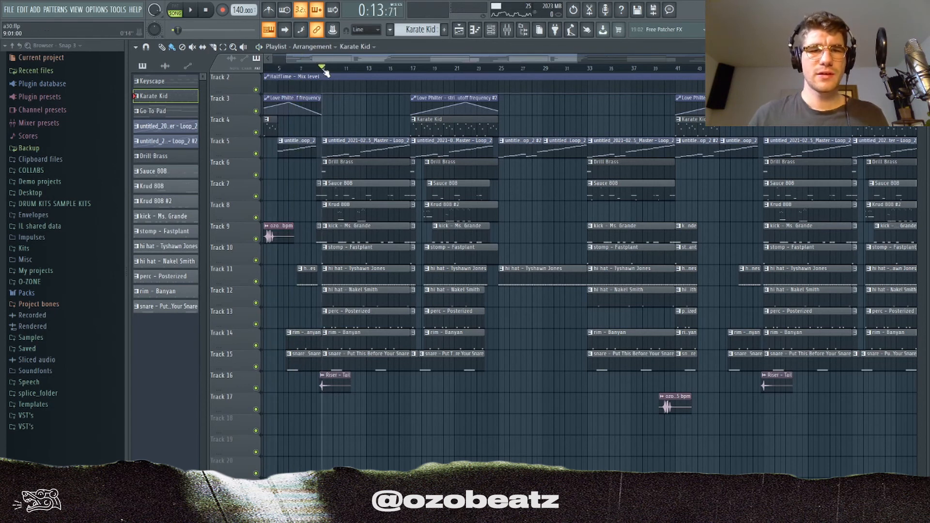
pyautogui.press('space')
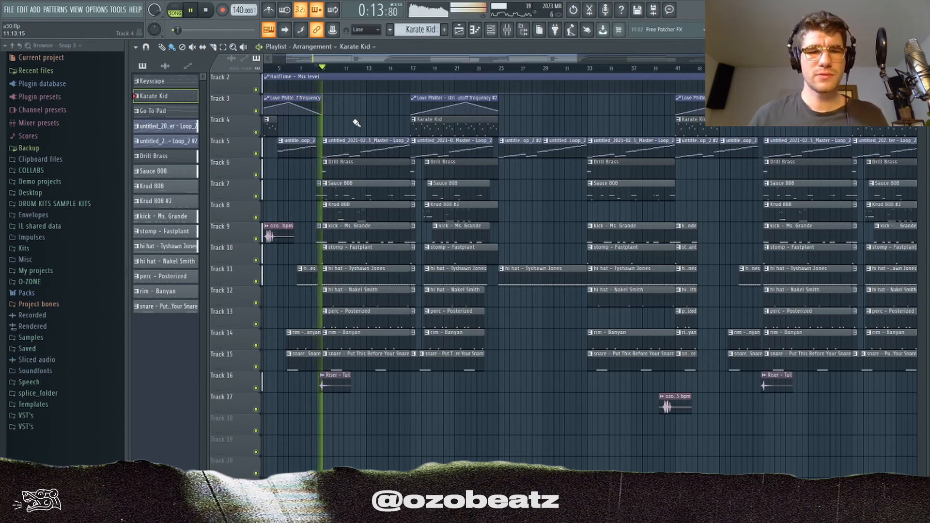
pyautogui.scroll(-1, 357, 122)
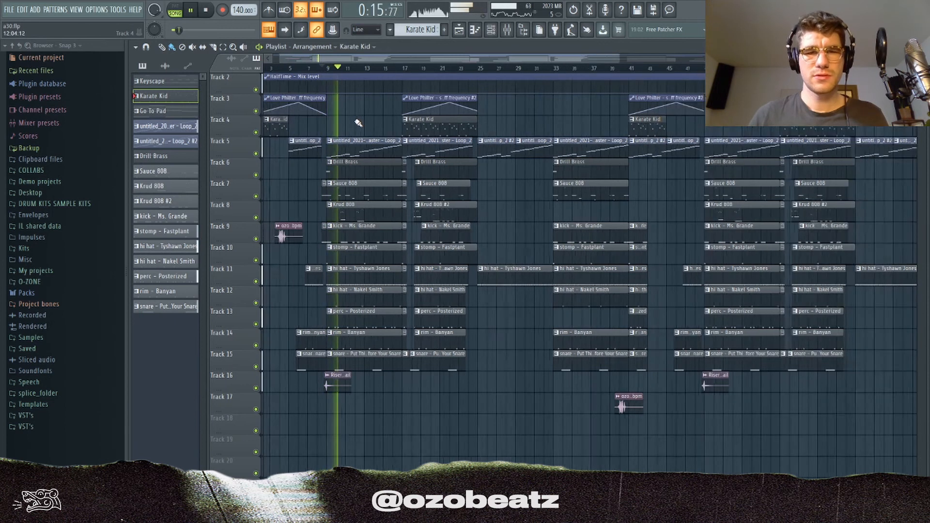
pyautogui.scroll(-1, 358, 123)
pyautogui.press('space')
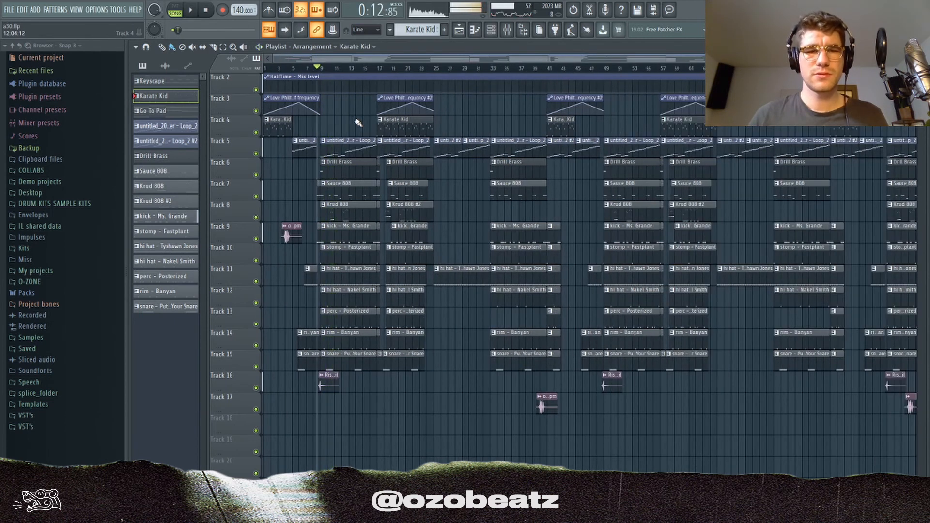
# Highlight the clips in bars 9 to 16 and those in bars 17 to 24 to compare them, and clear the selection
pyautogui.moveTo(356, 118); pyautogui.dragTo(359, 393)
pyautogui.scroll(1, 355, 338)
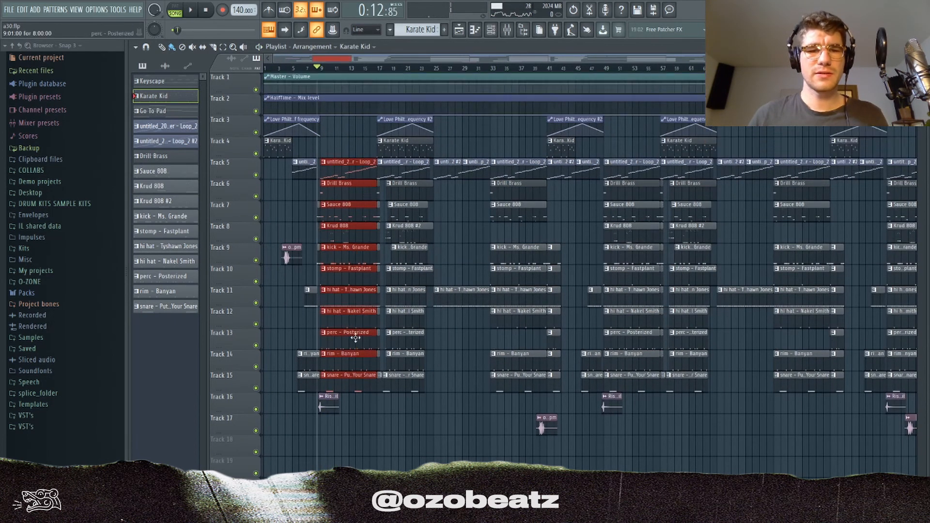
pyautogui.moveTo(362, 154); pyautogui.dragTo(360, 421)
pyautogui.moveTo(420, 415); pyautogui.dragTo(382, 141)
pyautogui.click(355, 152)
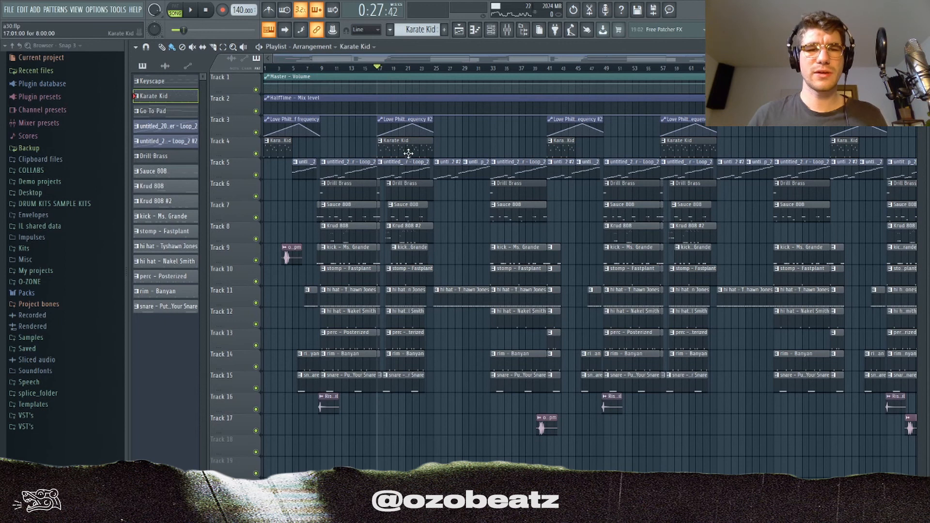
# Play the playlist from bar 17, where the Karate Kid pattern and filter automation join the drums
pyautogui.scroll(-1, 408, 153)
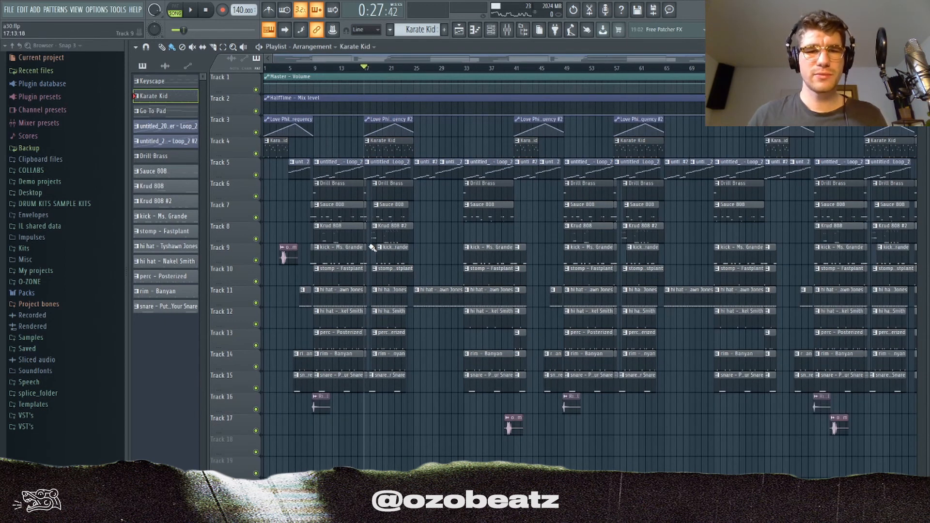
pyautogui.press('space')
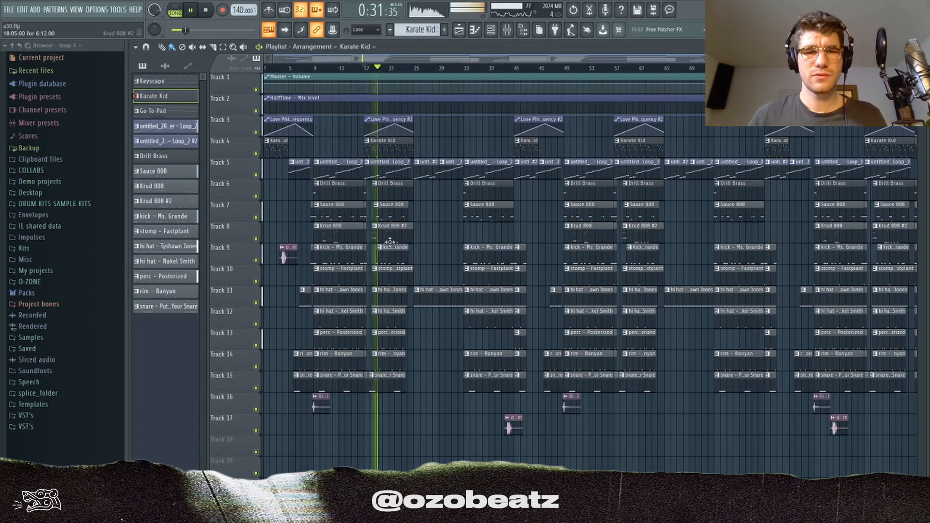
pyautogui.press('space')
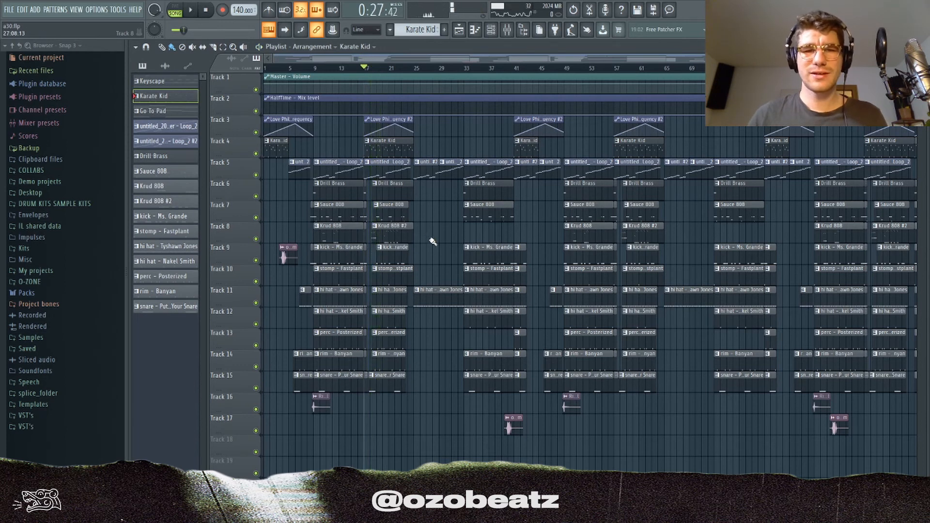
# Highlight the melody loop and Tyshawn Jones hi-hat clips at bar 25 and play that breakdown
pyautogui.scroll(-1, 434, 242)
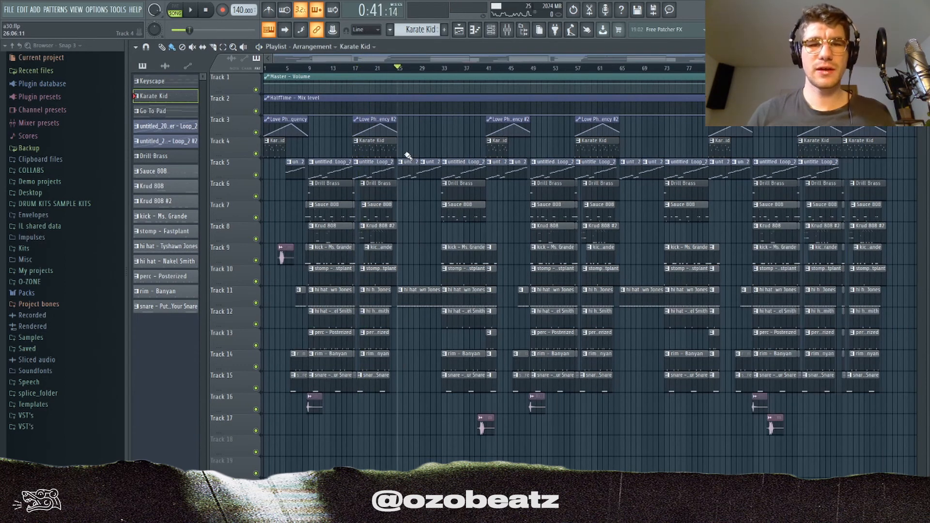
pyautogui.moveTo(408, 145); pyautogui.dragTo(411, 294)
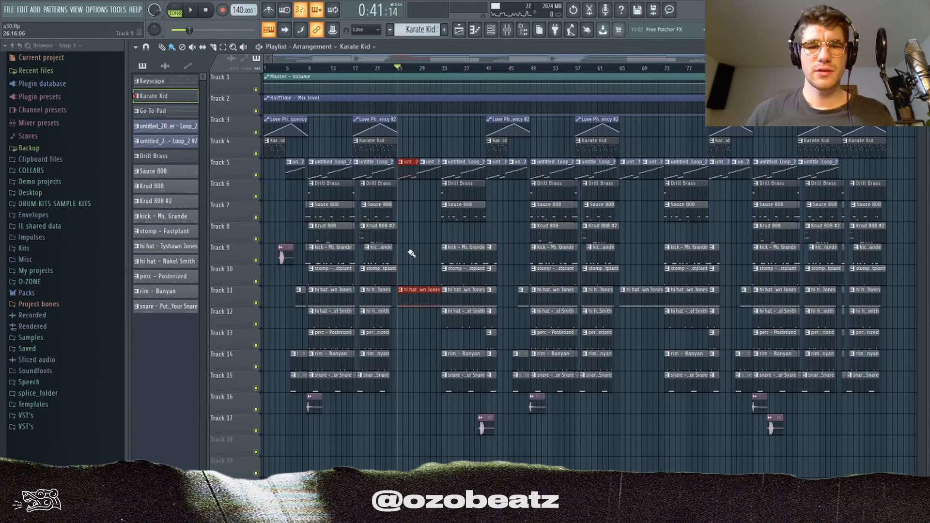
pyautogui.scroll(-1, 402, 186)
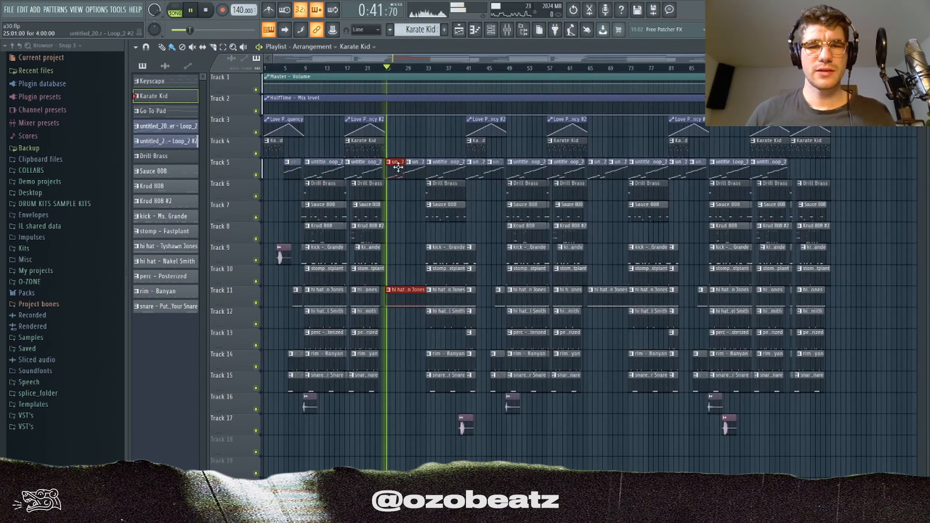
pyautogui.scroll(1, 397, 172)
pyautogui.press('space')
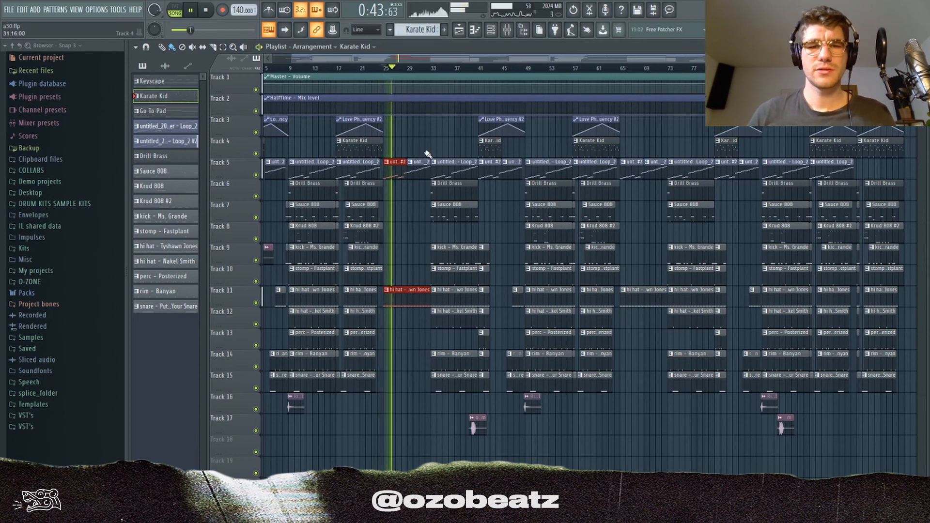
pyautogui.press('space')
# Highlight the clips in bars 33 to 40, play the section from bar 33, and clear the selection
pyautogui.moveTo(428, 71); pyautogui.dragTo(433, 70)
pyautogui.moveTo(463, 166); pyautogui.dragTo(441, 421)
pyautogui.press('space')
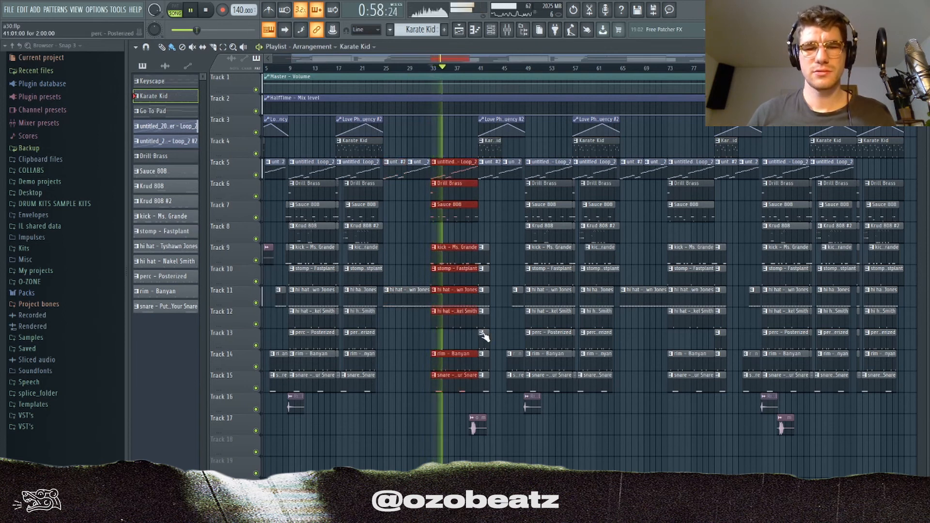
pyautogui.press('space')
pyautogui.keyDown('ctrl'); pyautogui.click(493, 245); pyautogui.keyUp('ctrl')
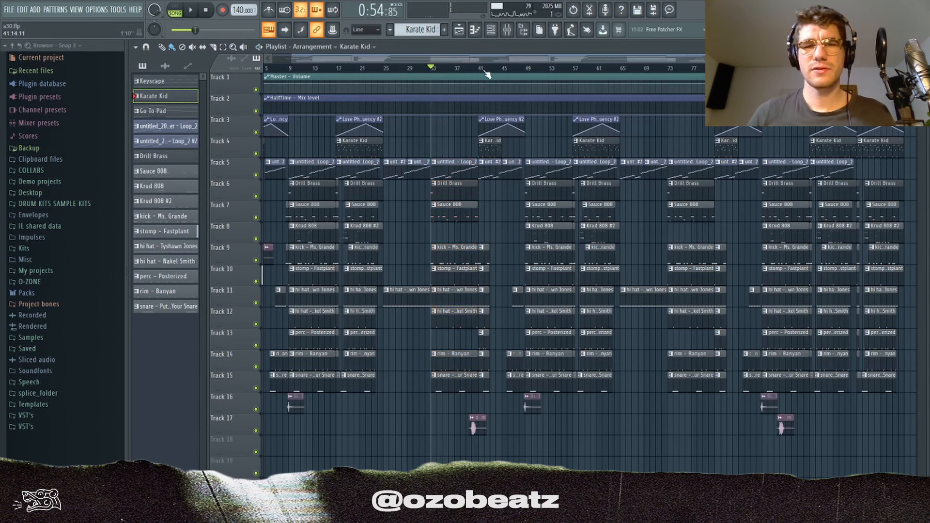
# Highlight the clips in bars 41 to 48 of the playlist, and mute Track 17
pyautogui.moveTo(485, 72); pyautogui.dragTo(527, 73)
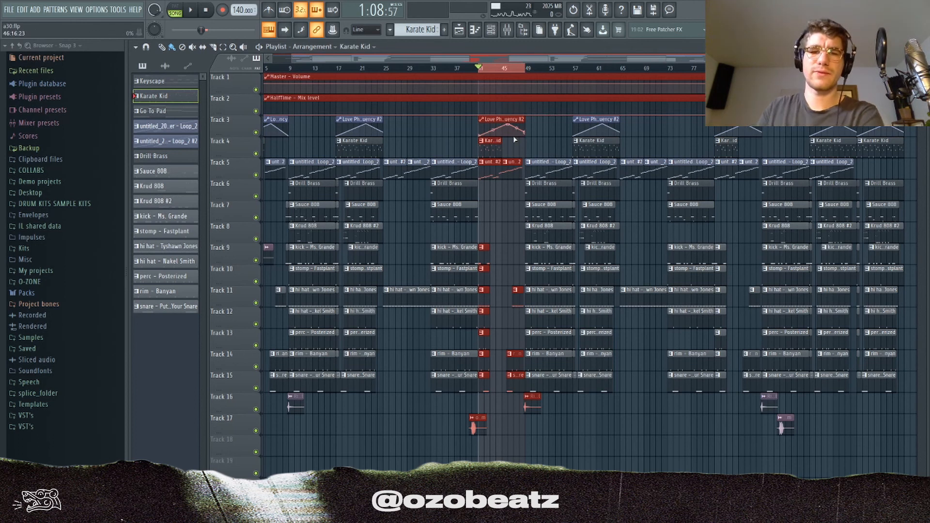
pyautogui.click(506, 73)
pyautogui.moveTo(522, 117); pyautogui.dragTo(392, 431)
pyautogui.click(256, 431)
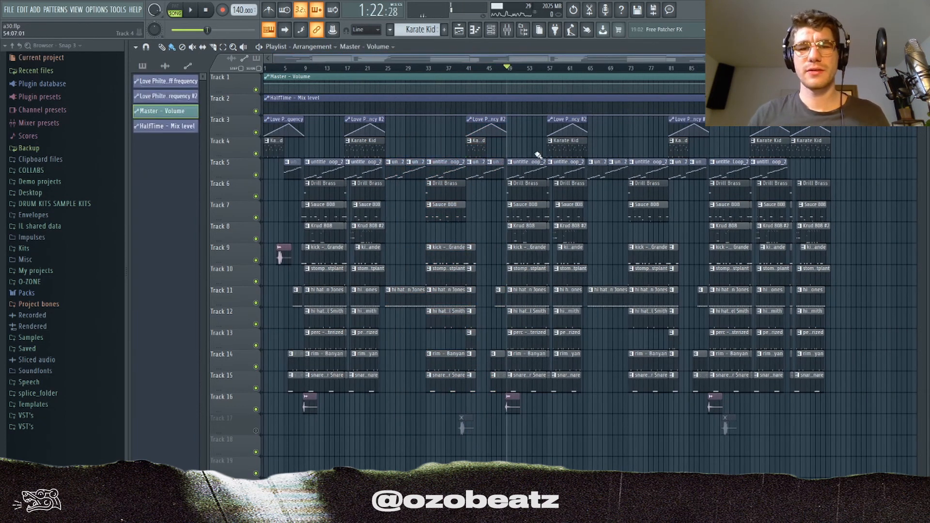
# Highlight the repeated sections in turn: bars 49 to 64, bars 65 to 88, and bars 89 to 104
pyautogui.moveTo(527, 117); pyautogui.dragTo(581, 430)
pyautogui.moveTo(607, 118); pyautogui.dragTo(705, 390)
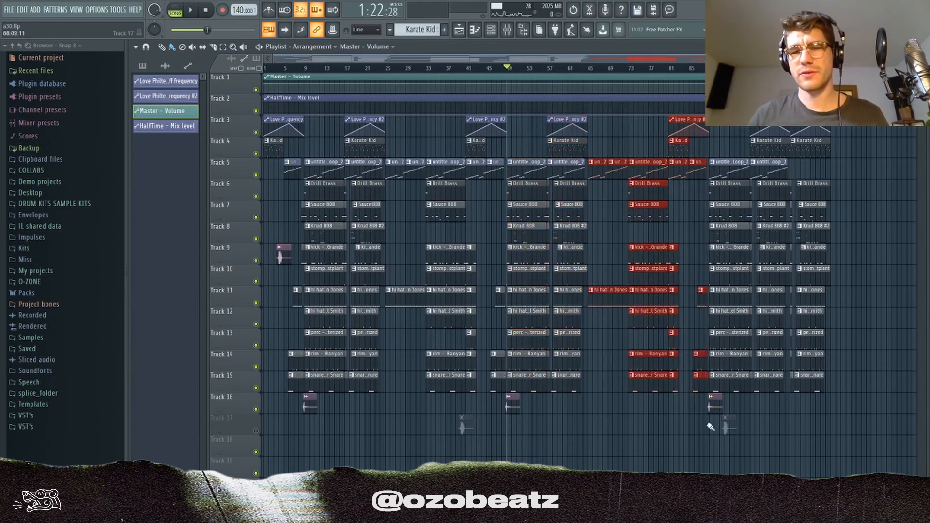
pyautogui.moveTo(721, 139); pyautogui.dragTo(777, 439)
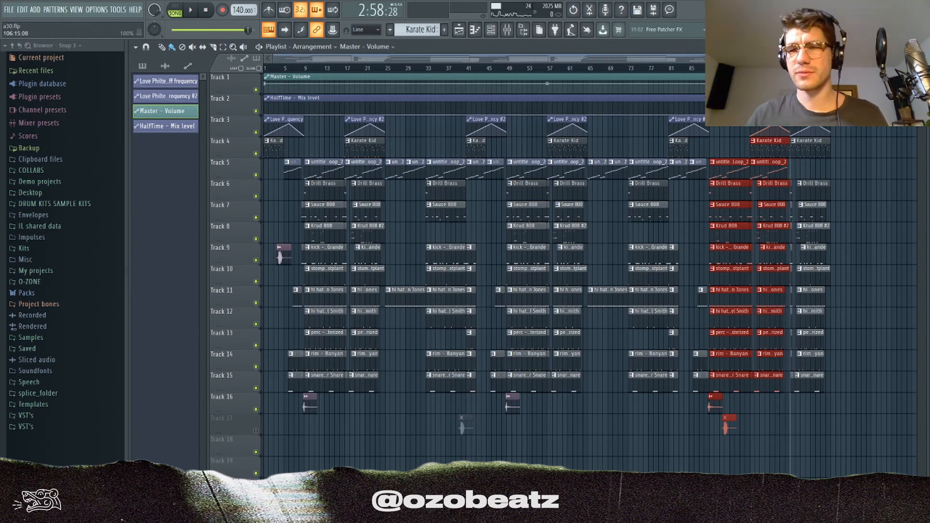
# Open the HalfTime effect on the Master mixer track to examine its settings
pyautogui.click(522, 31)
pyautogui.click(195, 276)
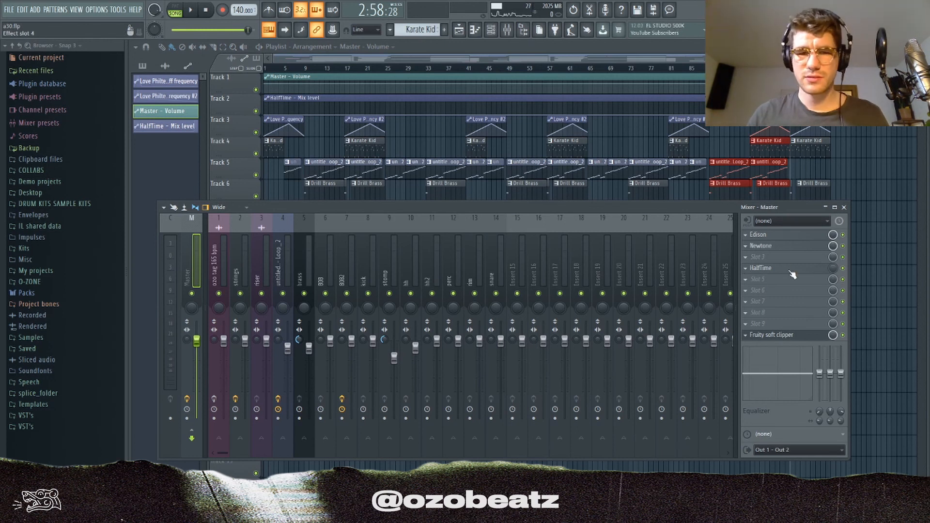
pyautogui.click(770, 267)
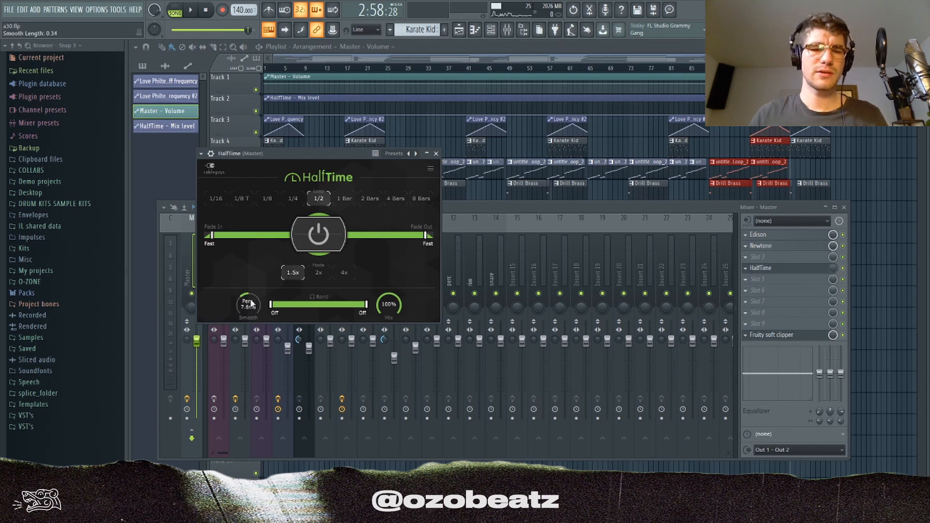
# Play the final section from bar 105 with HalfTime applied and show its clips in the playlist
pyautogui.press('space')
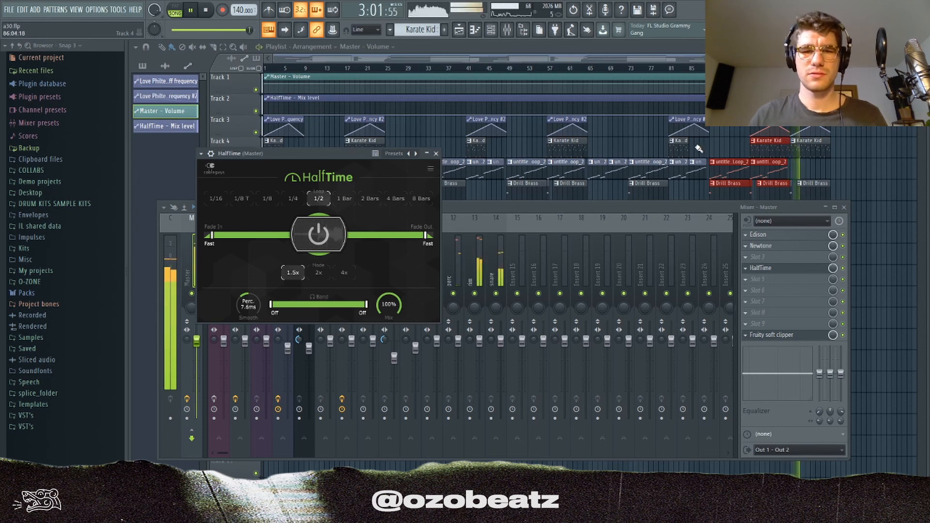
pyautogui.press('F5')
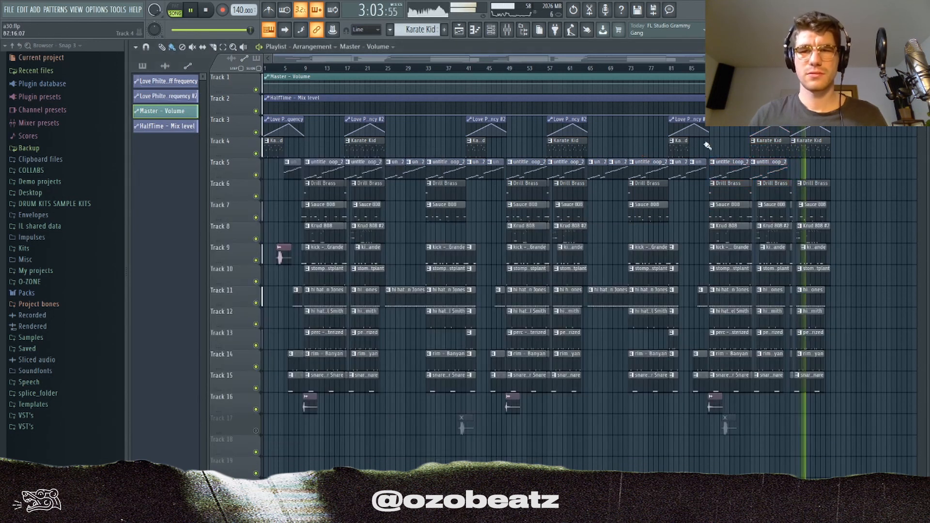
pyautogui.scroll(3, 847, 170)
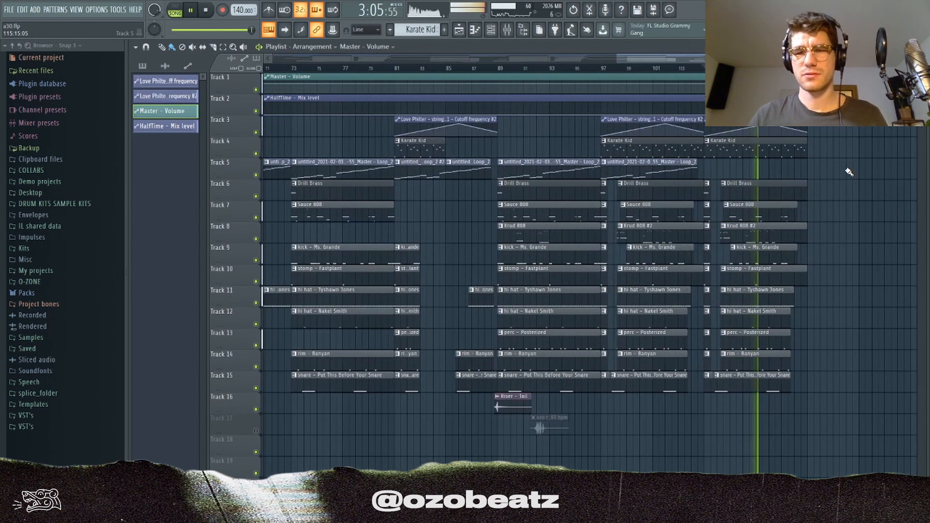